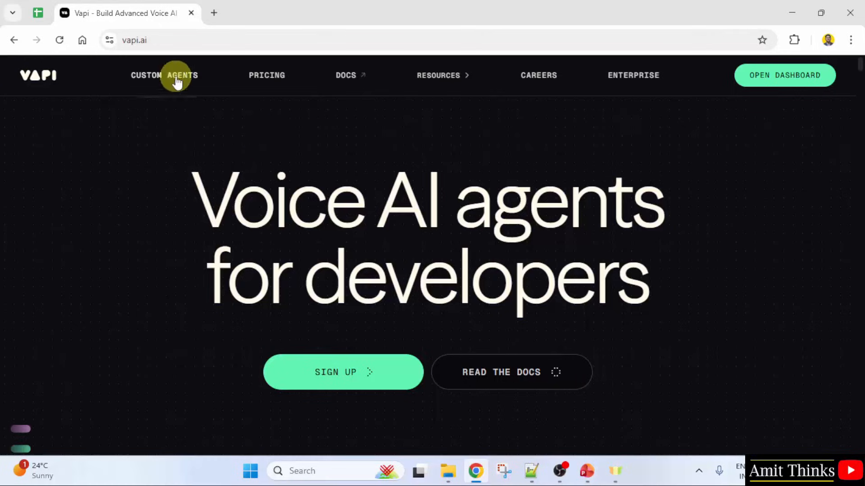
Sign up for Vapi with the organization's Google contact account and approve sharing its profile information
left_click(180, 41)
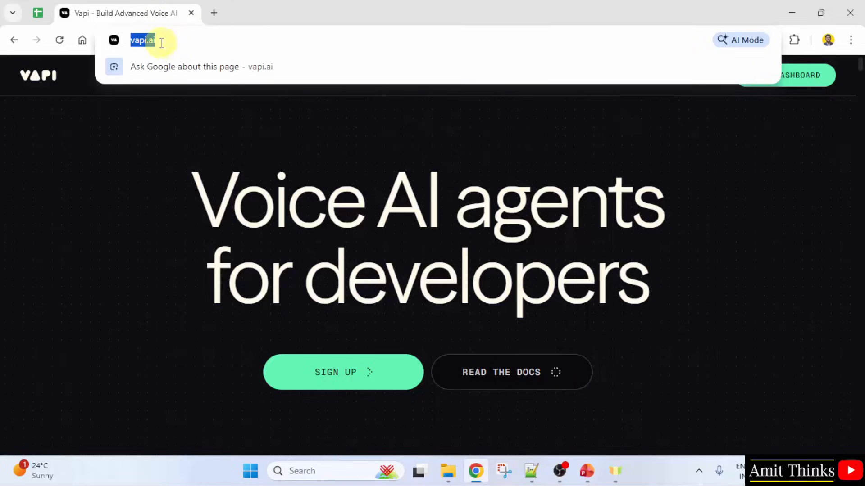
left_click(152, 125)
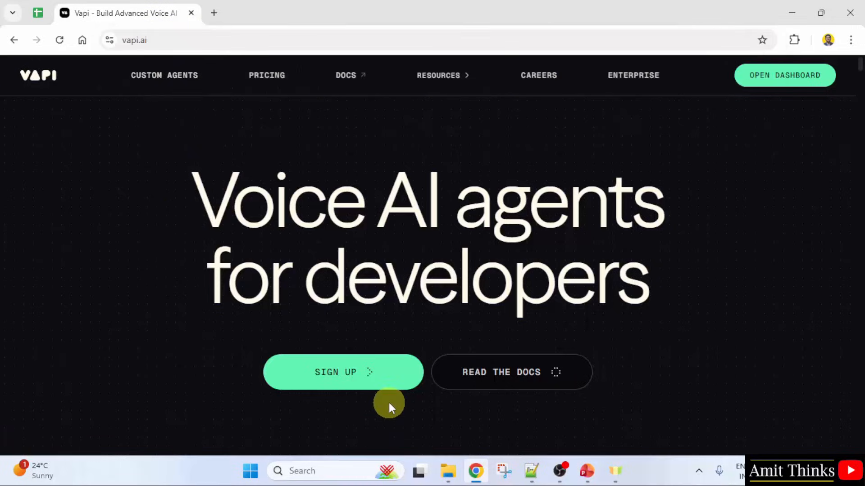
left_click(361, 374)
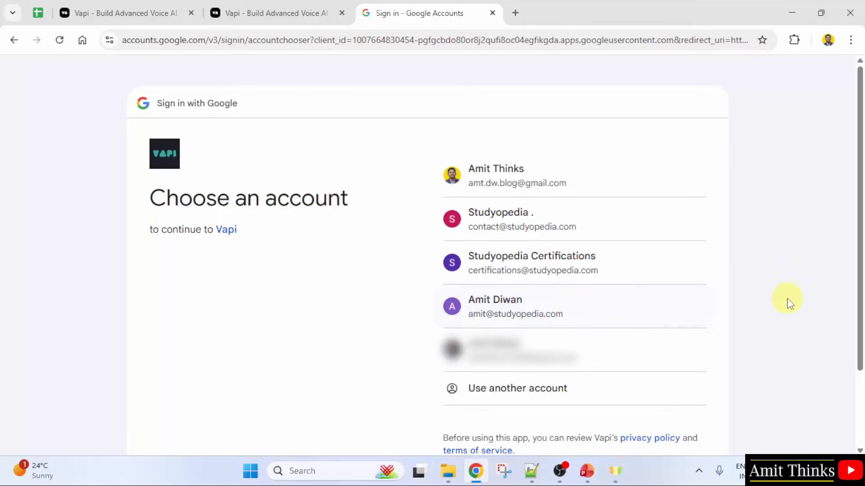
left_click(590, 230)
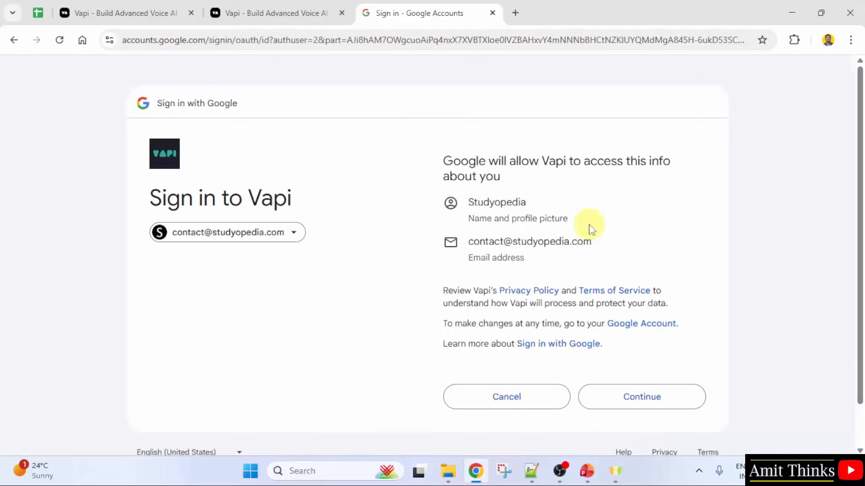
left_click(667, 398)
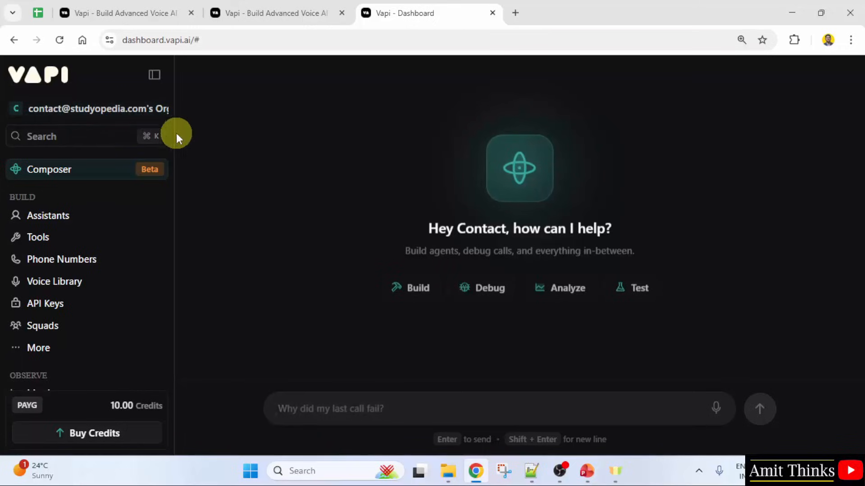
Open the Assistants page from the dashboard and check the explanatory notes on the latency and cost estimates
left_click(150, 71)
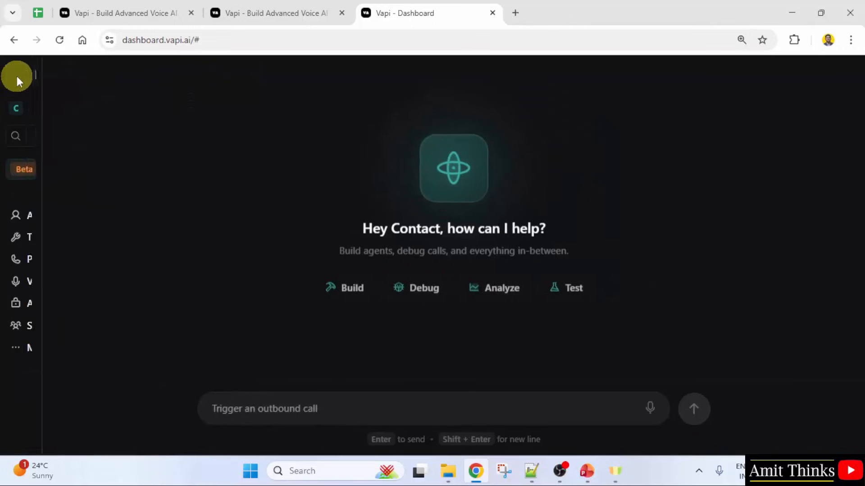
left_click(17, 76)
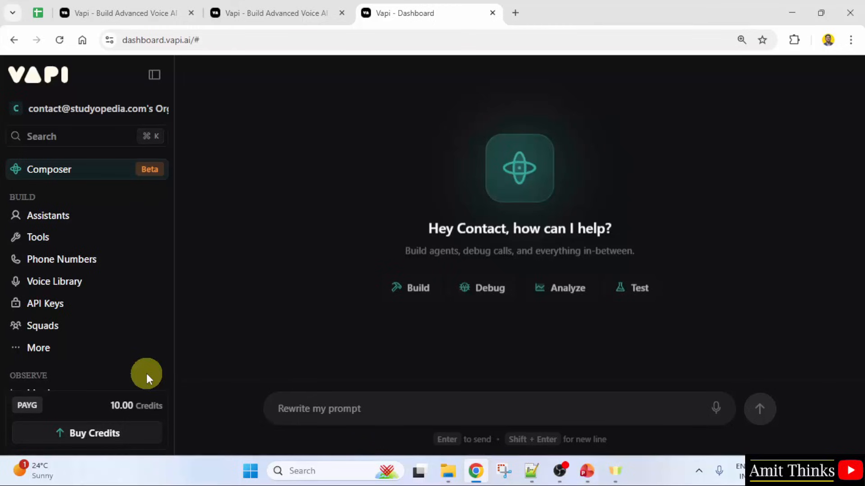
left_click(87, 225)
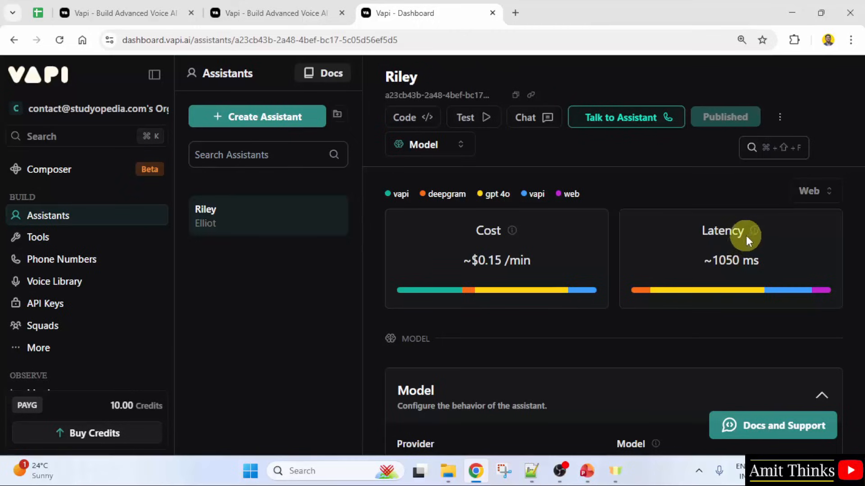
mouse_move(748, 234)
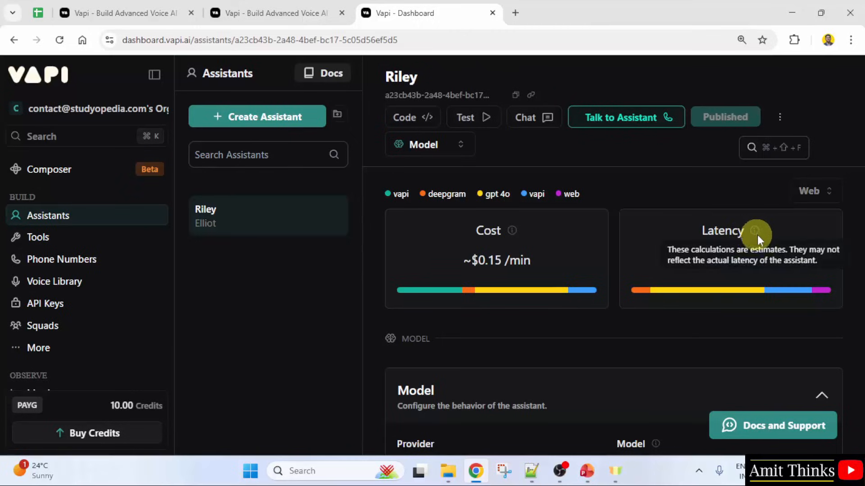
mouse_move(510, 228)
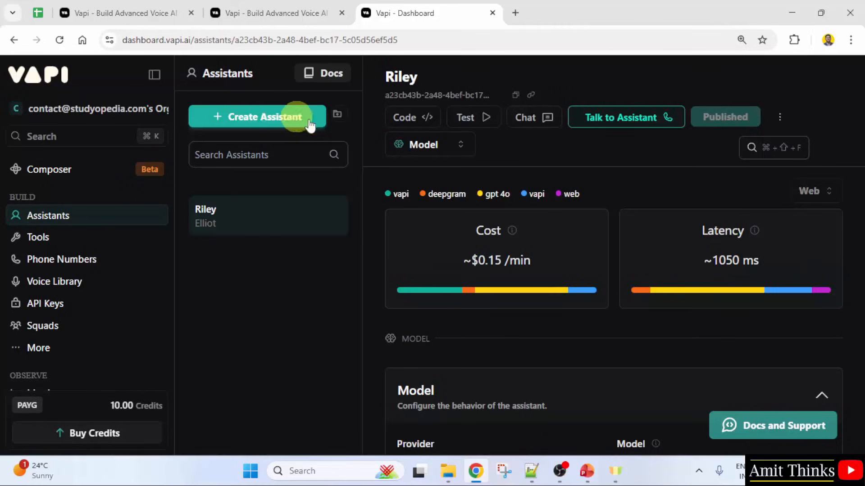
Begin creating a new assistant and examine the blank and quickstart templates on offer
left_click(285, 124)
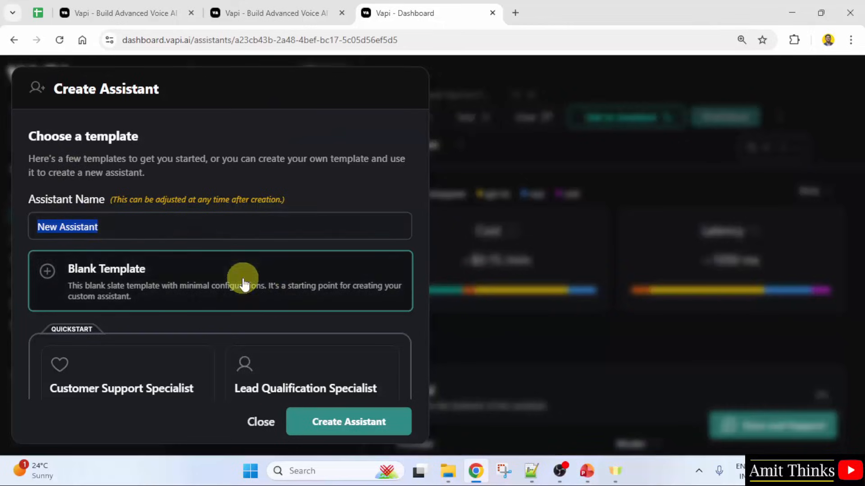
scroll(243, 282, "down", 2)
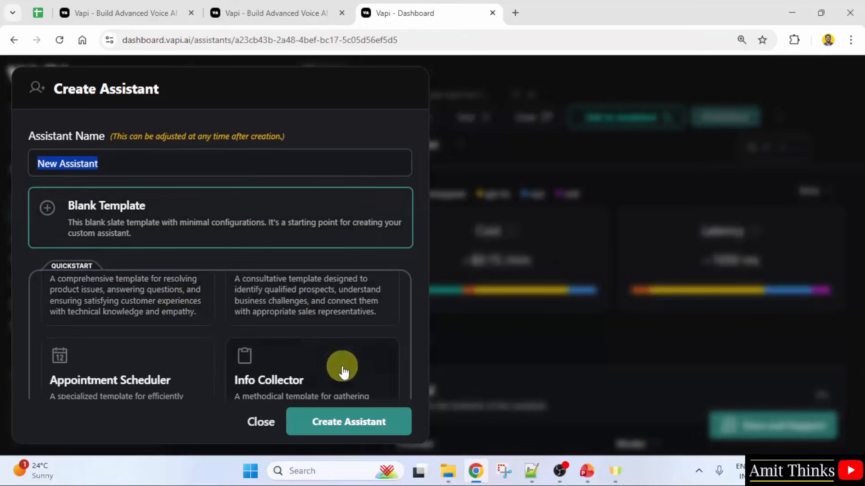
scroll(314, 348, "up", 2)
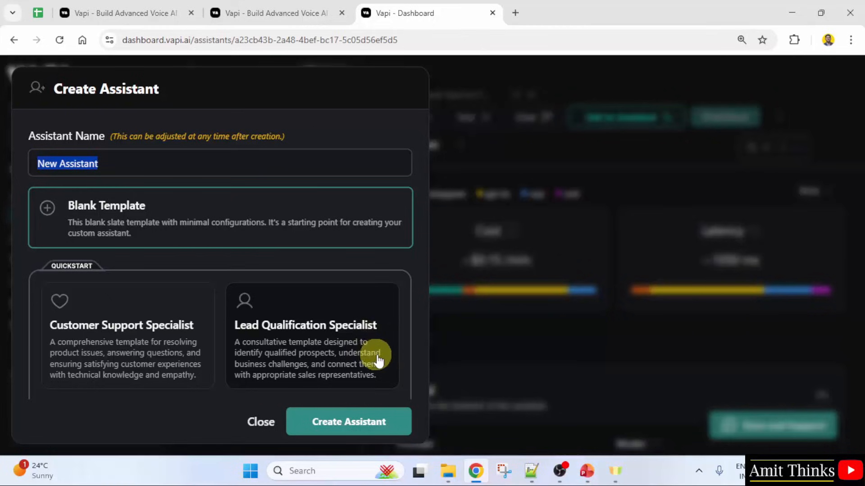
scroll(383, 351, "down", 2)
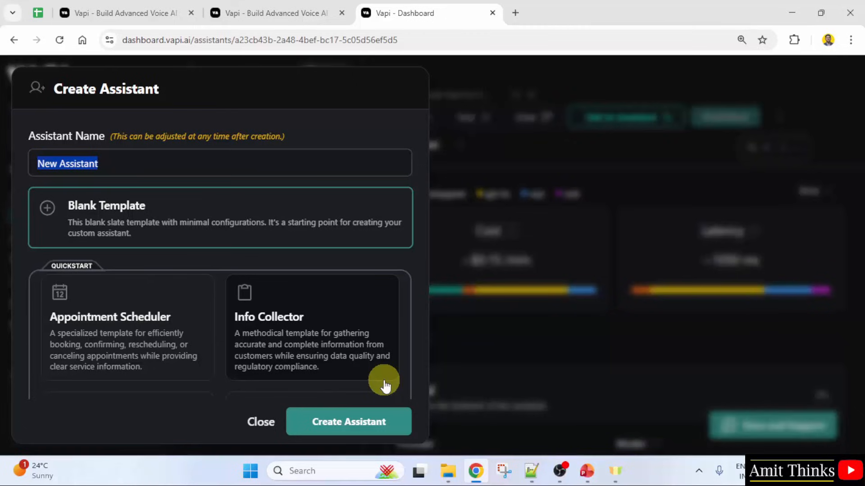
scroll(376, 376, "down", 1)
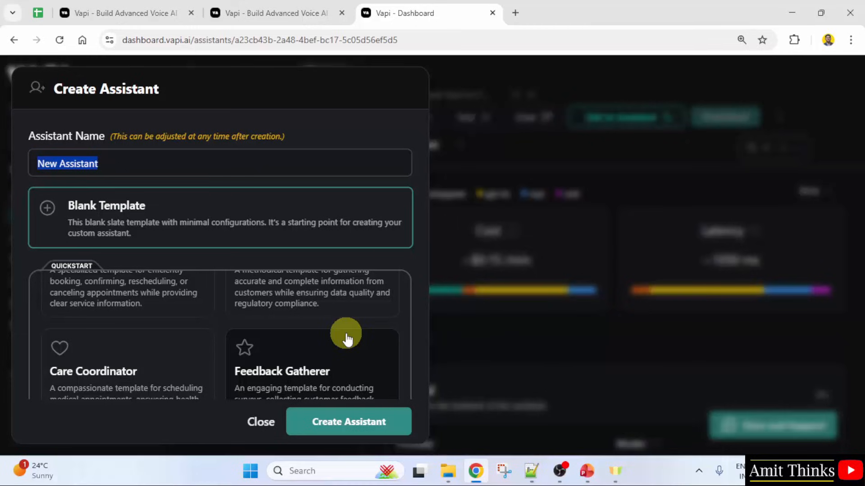
scroll(316, 335, "down", 1)
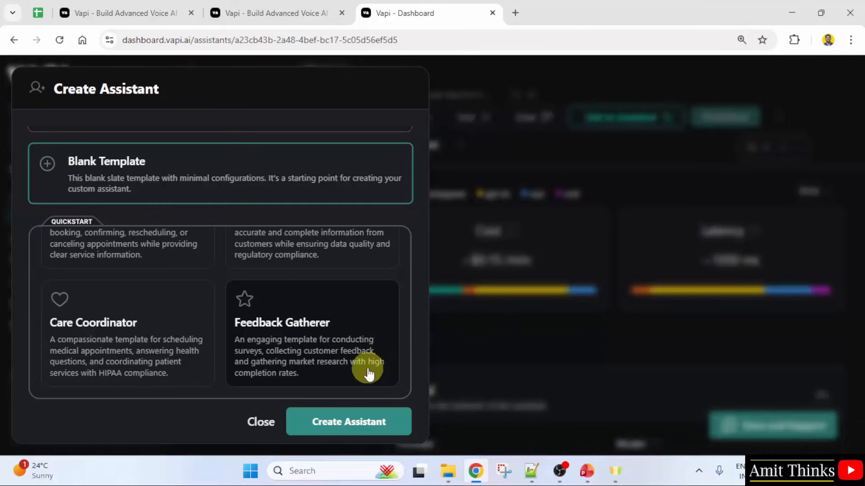
scroll(315, 279, "up", 3)
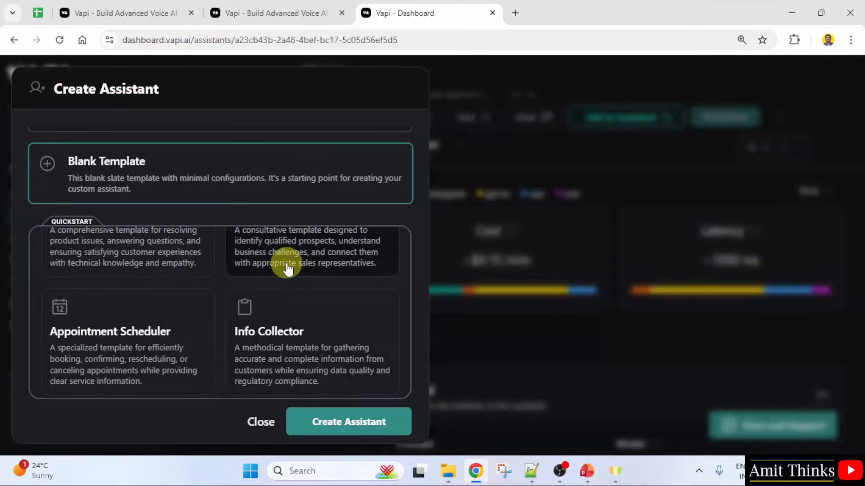
scroll(286, 275, "up", 1)
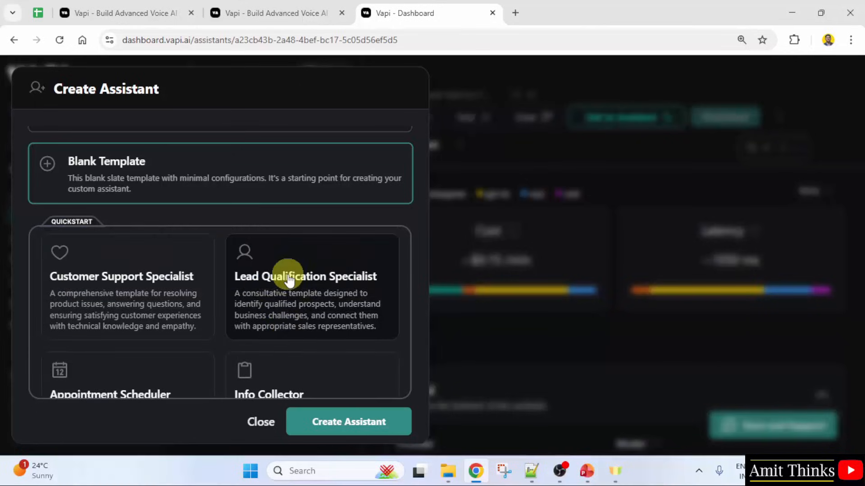
scroll(303, 307, "down", 3)
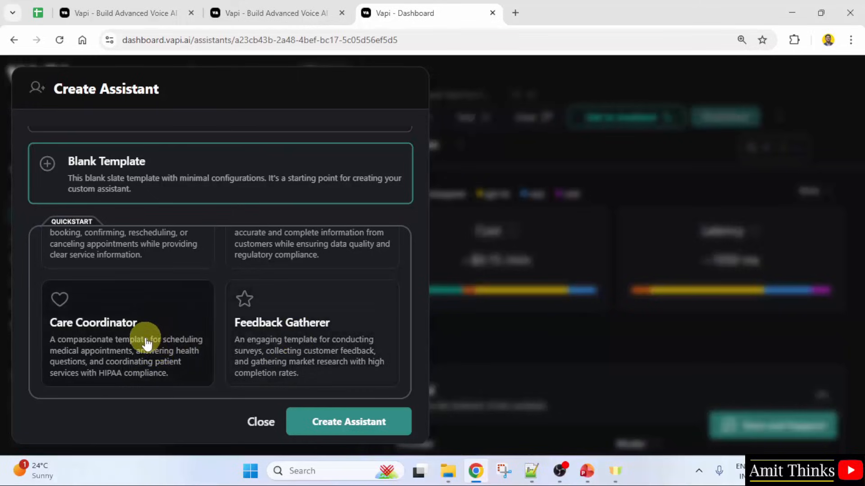
scroll(180, 305, "up", 5)
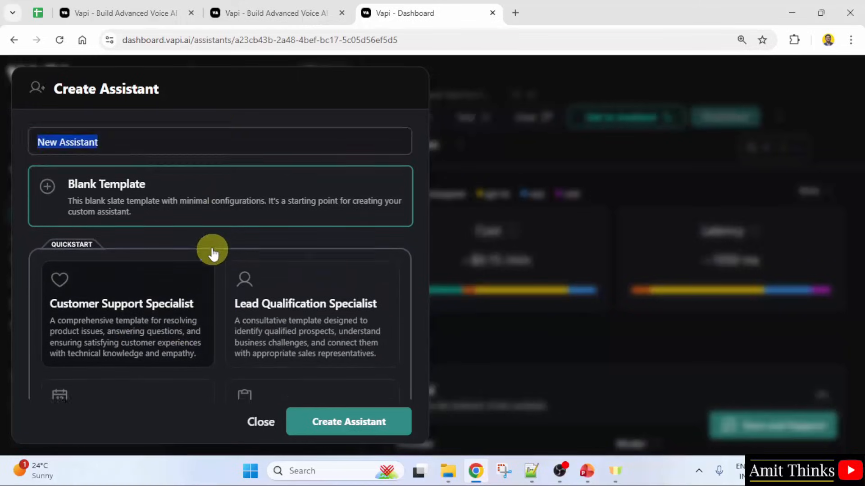
scroll(212, 252, "down", 1)
scroll(193, 228, "up", 3)
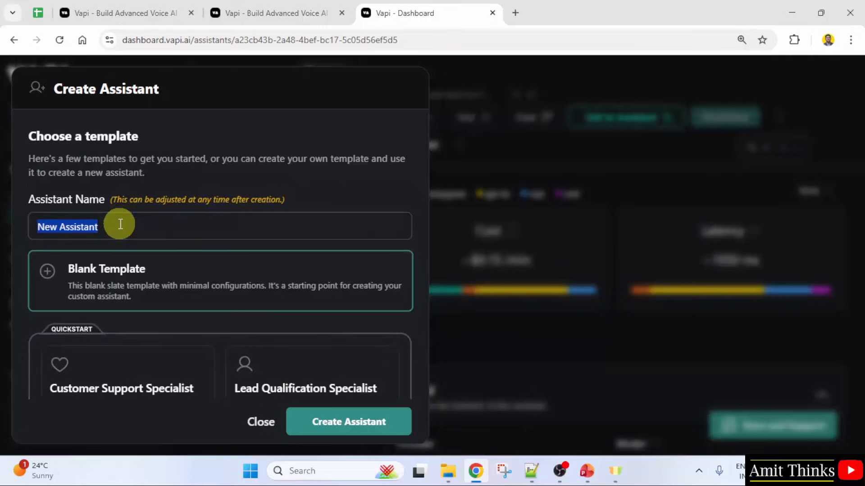
Name the new assistant AmitHealthCareAssistance
type("Healt")
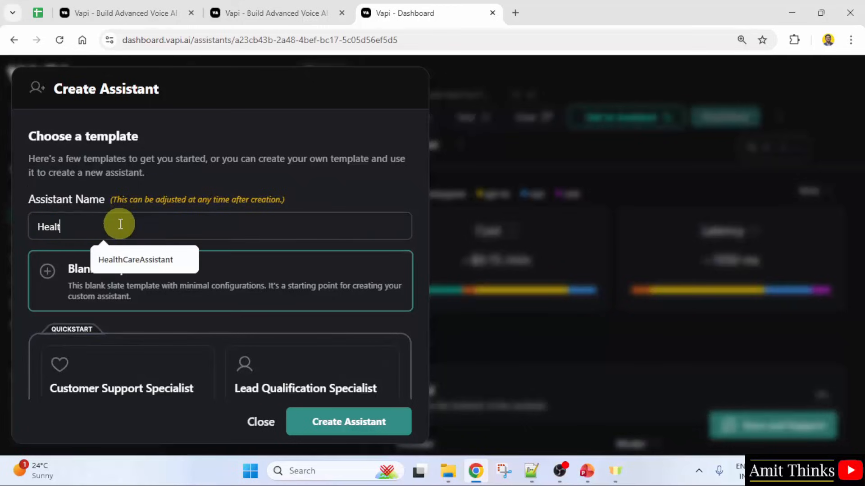
type("hCareAssistance")
key("Home")
type("Amit")
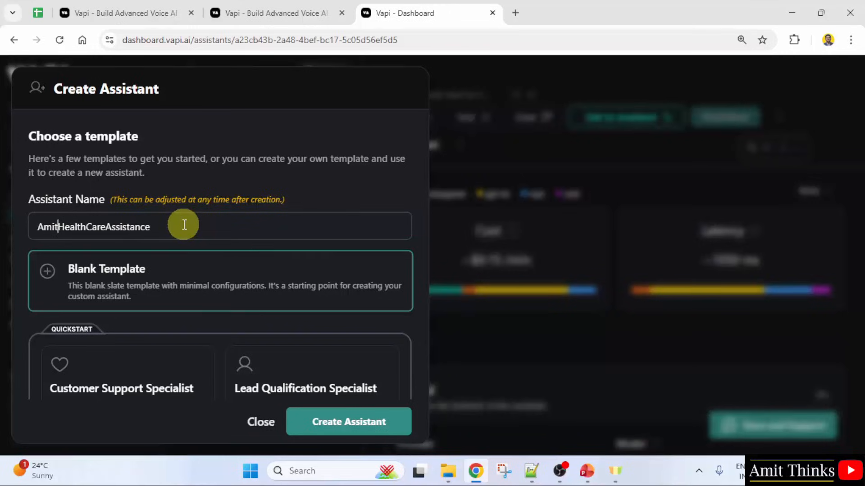
key("BackSpace")
key("BackSpace")
key("BackSpace")
key("BackSpace")
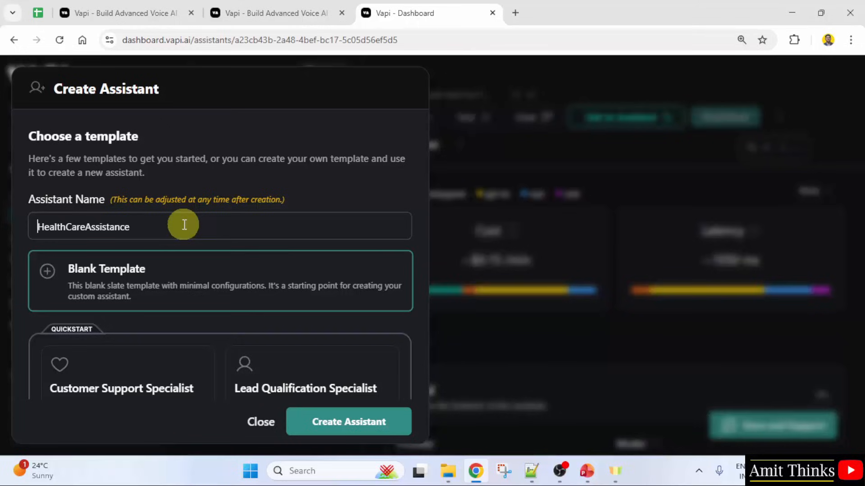
type("Amit")
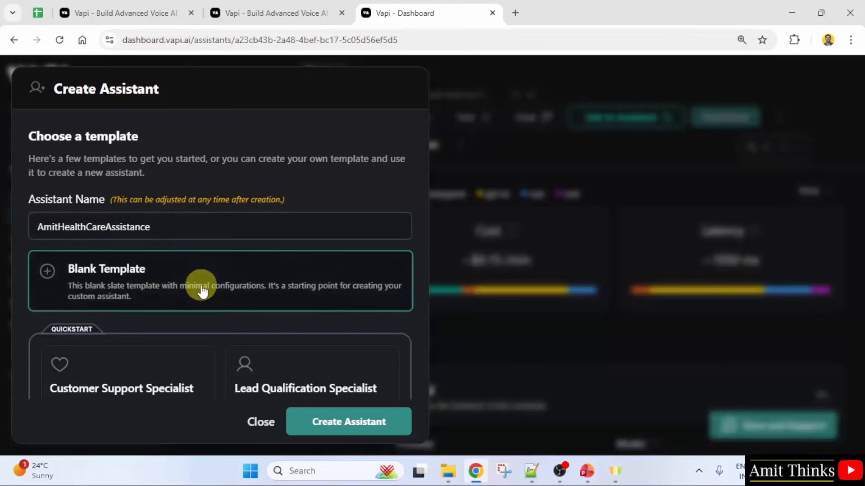
Create the assistant from the Care Coordinator quickstart template and open its name for editing
scroll(203, 290, "down", 2)
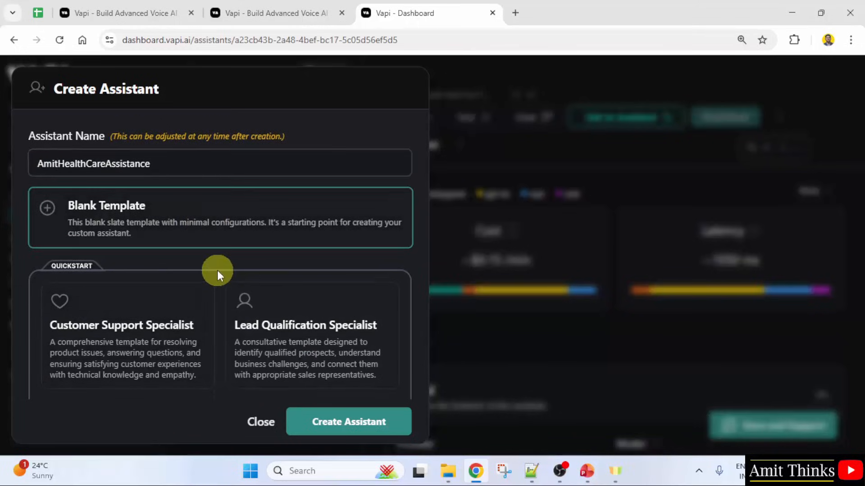
scroll(239, 333, "down", 5)
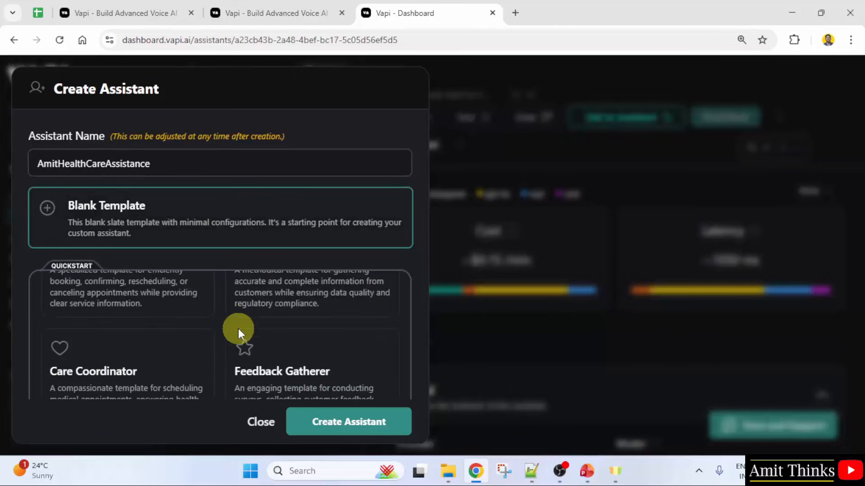
left_click(140, 374)
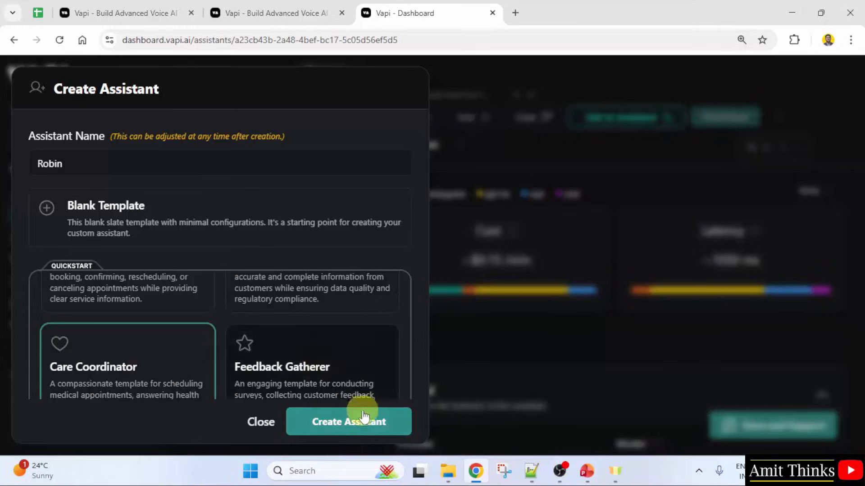
left_click(383, 425)
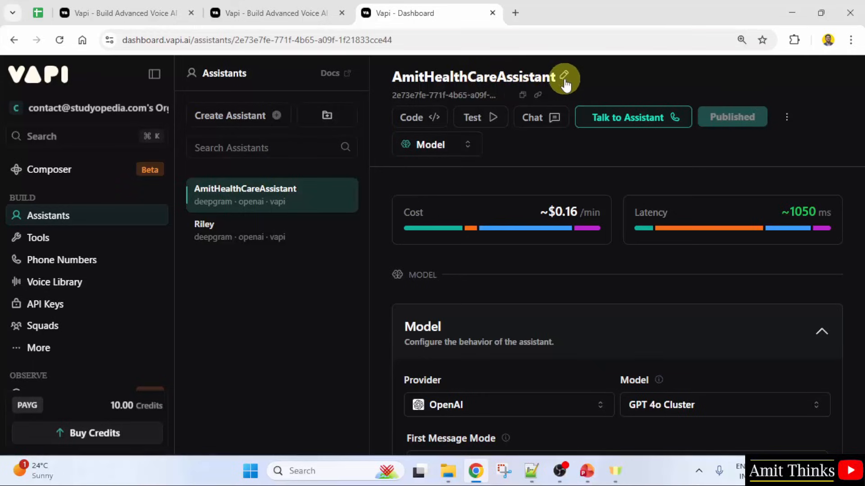
left_click(566, 83)
left_click(618, 85)
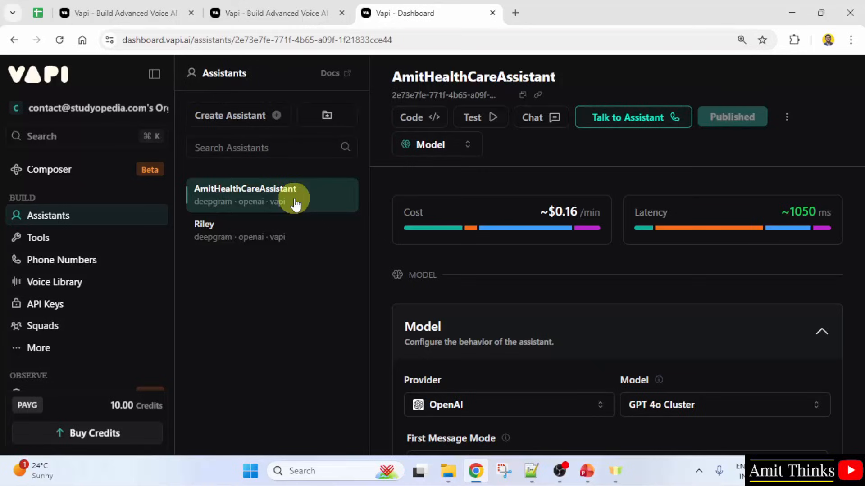
Collapse the assistant's Model section and look through its voice, transcriber, tools, functions and analysis sections
left_click(820, 332)
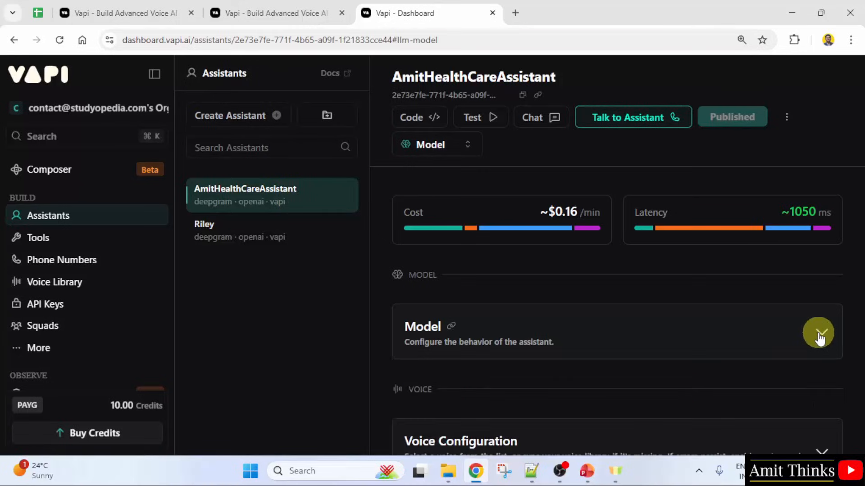
scroll(447, 336, "down", 1)
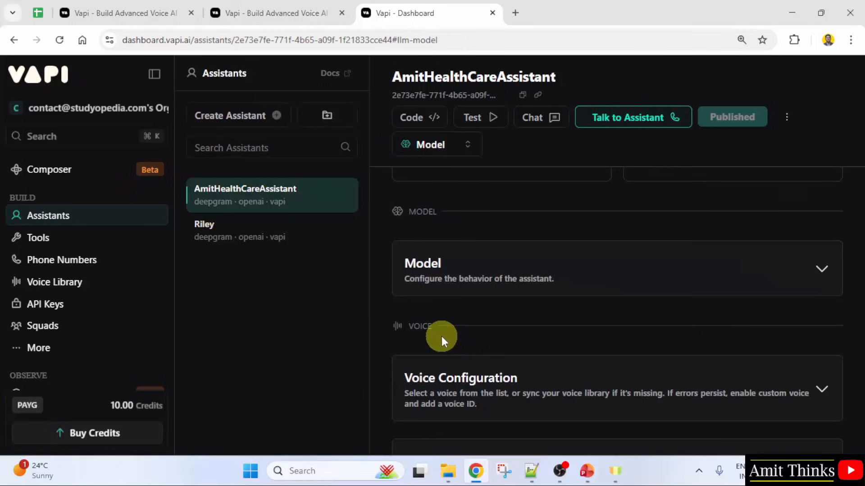
scroll(455, 347, "down", 5)
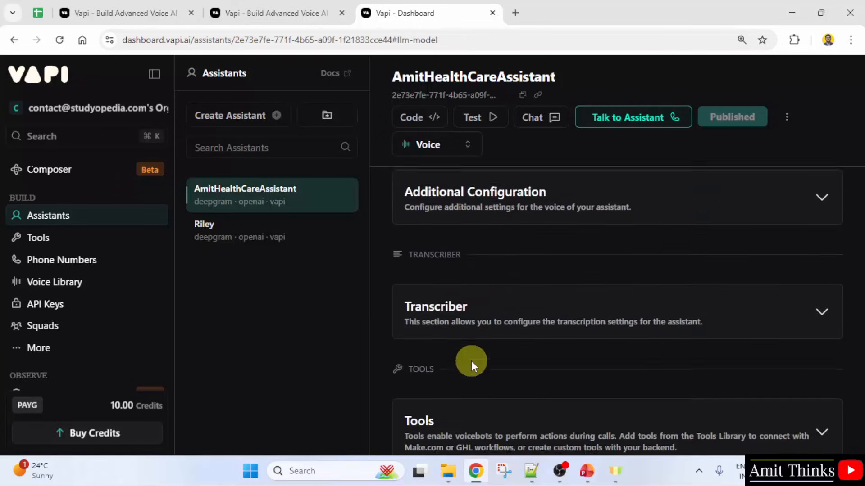
scroll(482, 366, "down", 5)
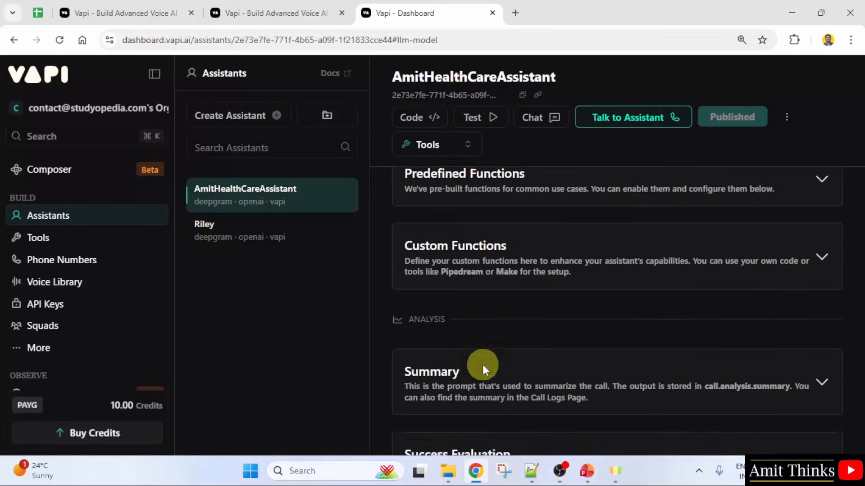
scroll(484, 365, "up", 4)
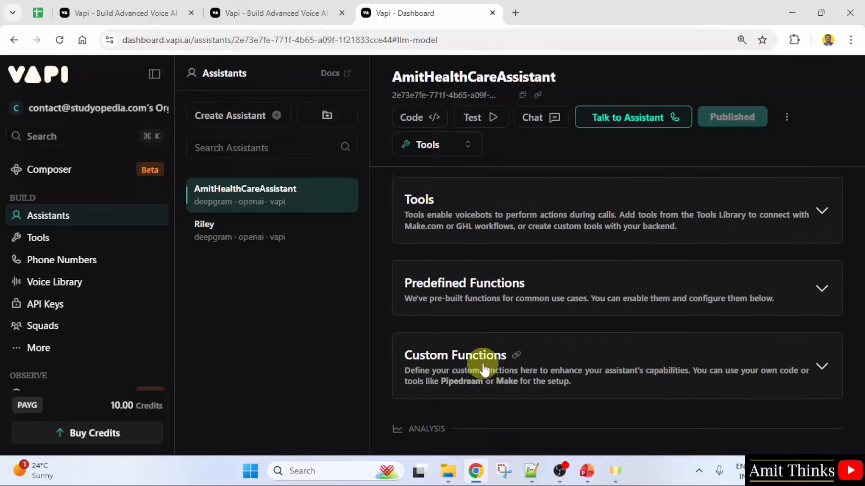
Examine the assistant's Analysis, Compliance and Advanced sections, including the speaking plans, voicemail detection, call timeout, keypad input and messaging settings
scroll(491, 360, "down", 6)
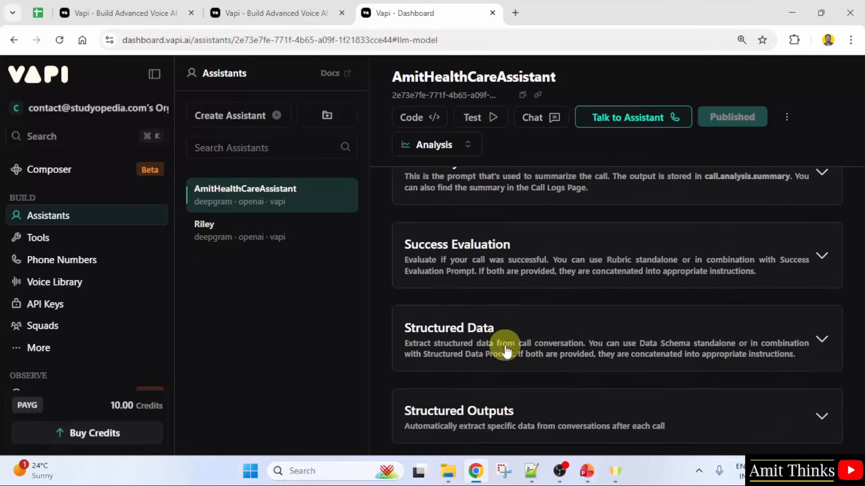
scroll(505, 352, "down", 1)
scroll(505, 352, "up", 1)
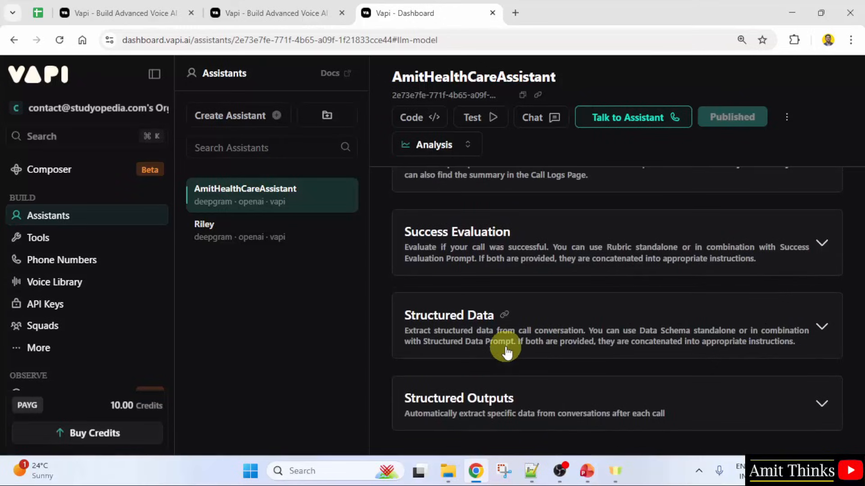
scroll(505, 349, "down", 5)
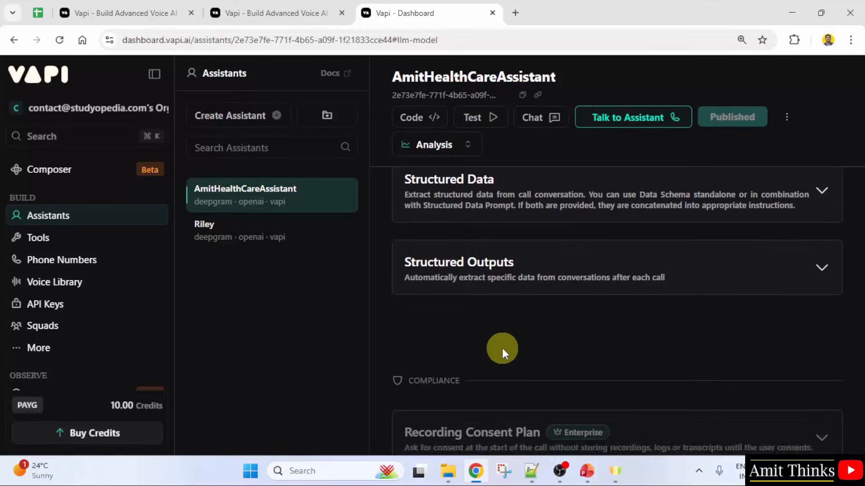
scroll(500, 329, "down", 4)
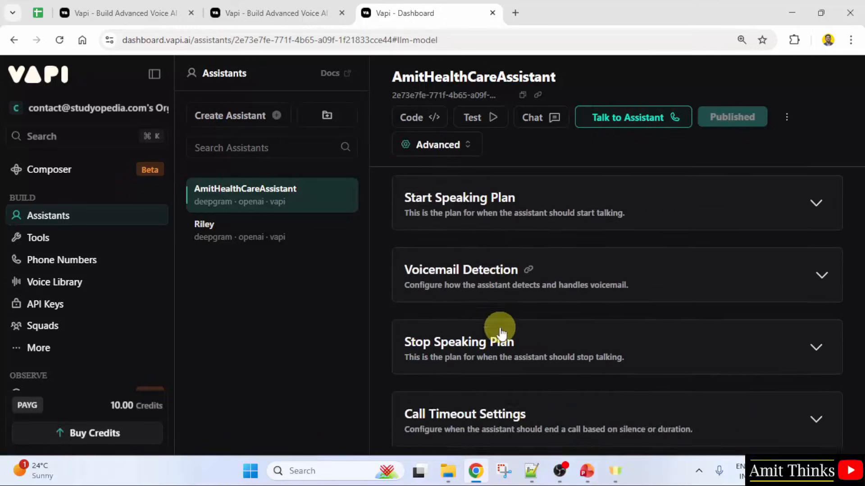
scroll(502, 352, "up", 4)
scroll(506, 363, "down", 2)
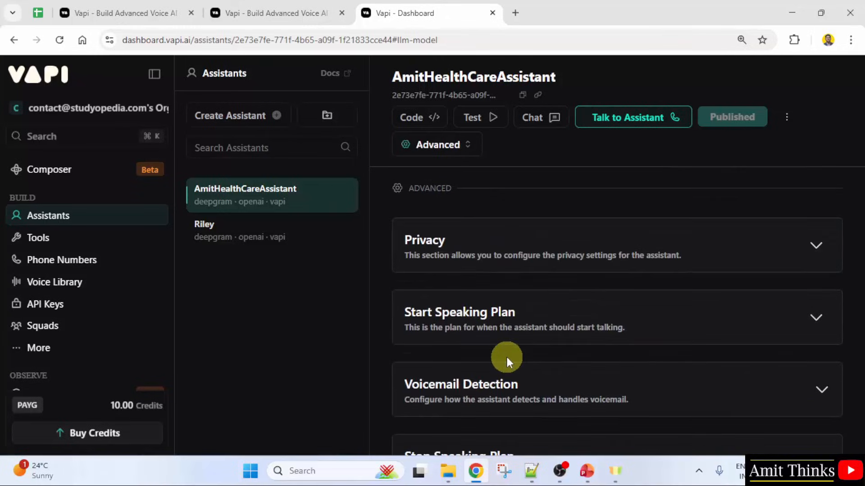
scroll(508, 356, "down", 4)
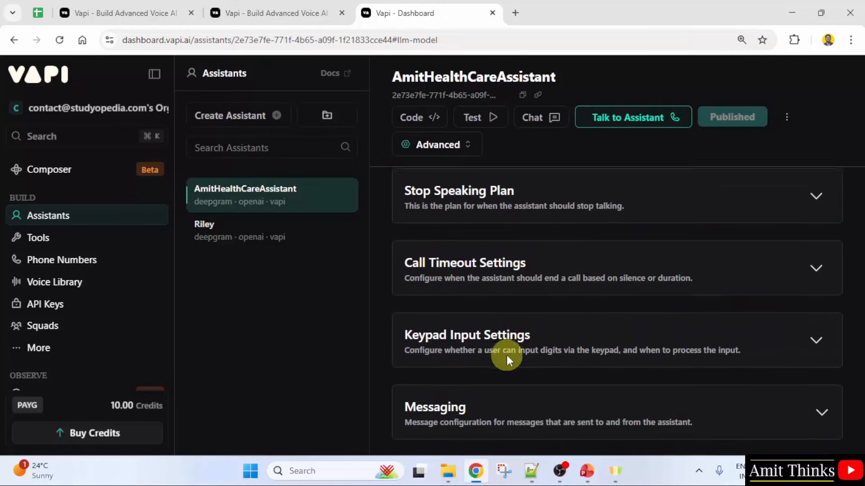
middle_click(858, 332)
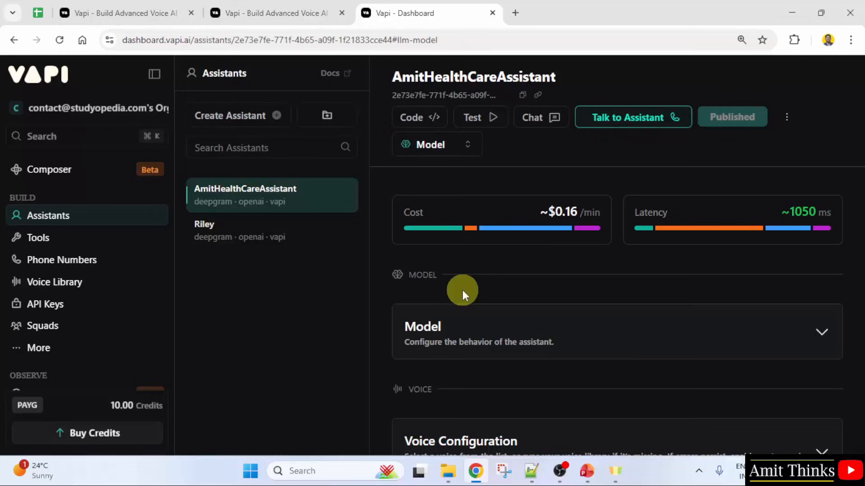
Expand the assistant's Model section to show its provider, model, message and prompt settings
scroll(462, 290, "down", 3)
scroll(463, 289, "up", 2)
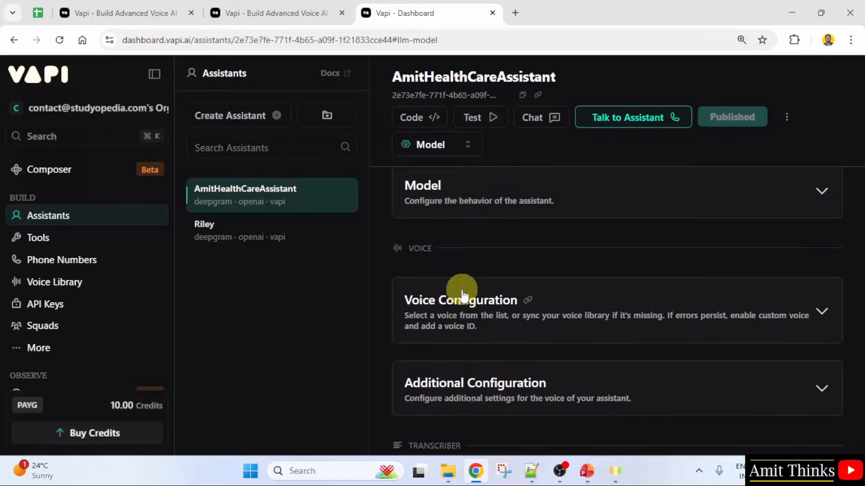
left_click(547, 288)
scroll(561, 299, "down", 1)
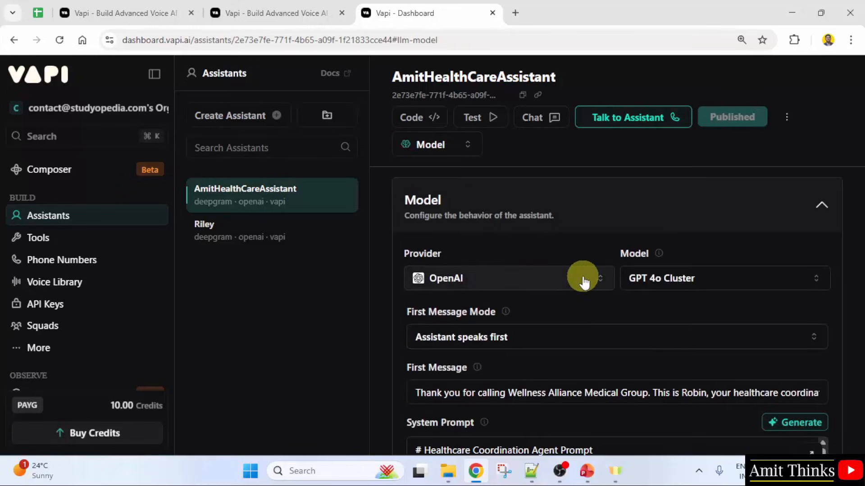
Look through the available model providers and the OpenAI models on offer, keeping the current selections
left_click(601, 279)
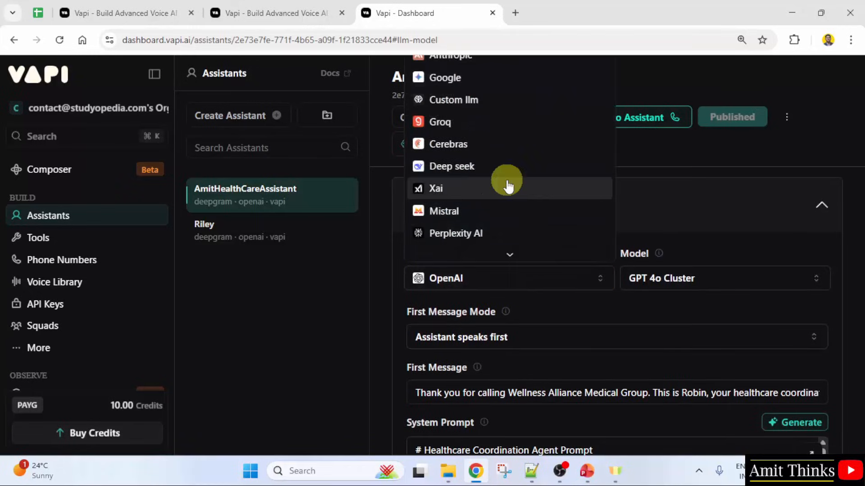
left_click(671, 167)
left_click(566, 341)
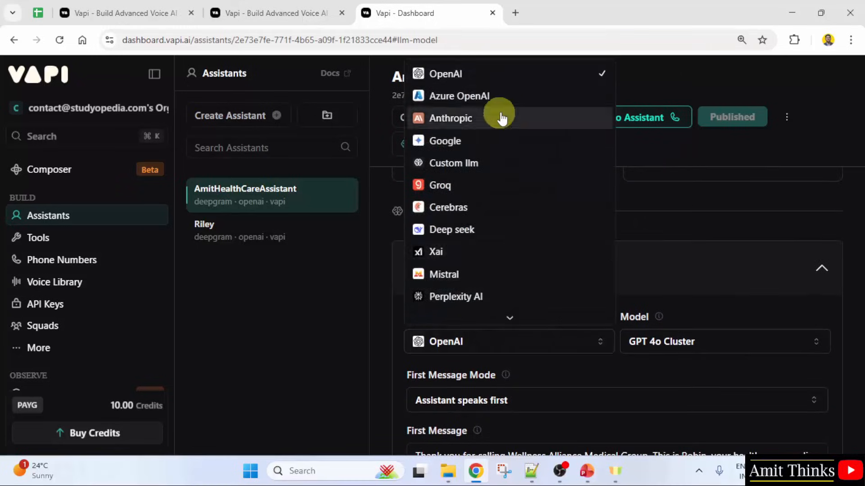
mouse_move(517, 323)
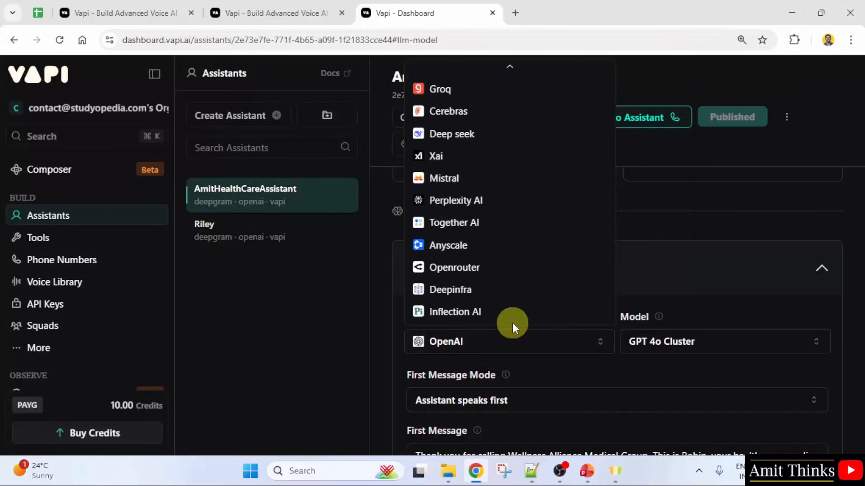
scroll(506, 221, "up", 1)
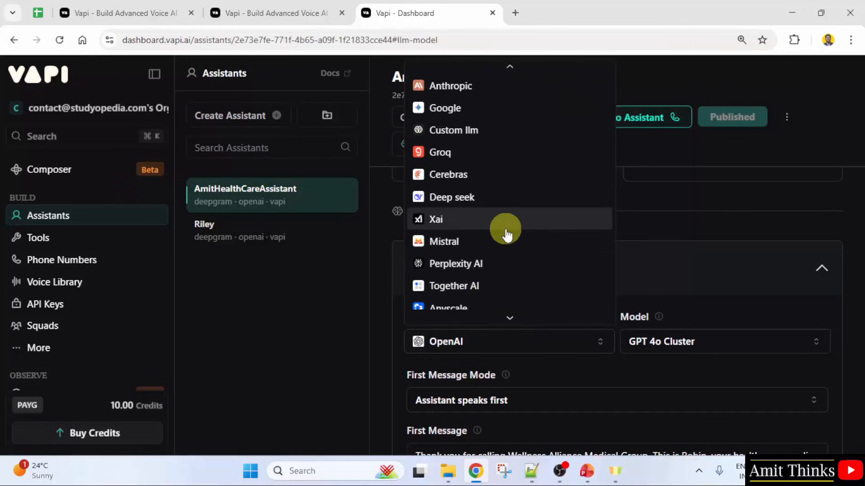
scroll(500, 212, "up", 1)
scroll(489, 200, "down", 1)
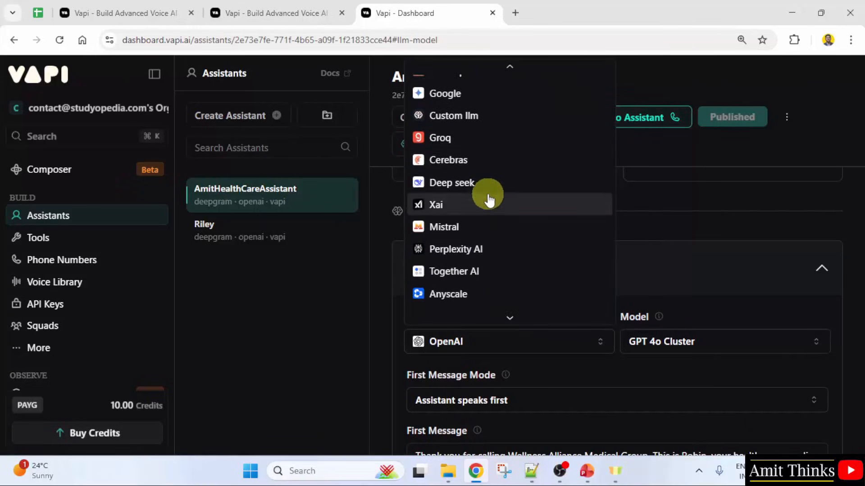
scroll(488, 200, "up", 1)
scroll(490, 200, "down", 1)
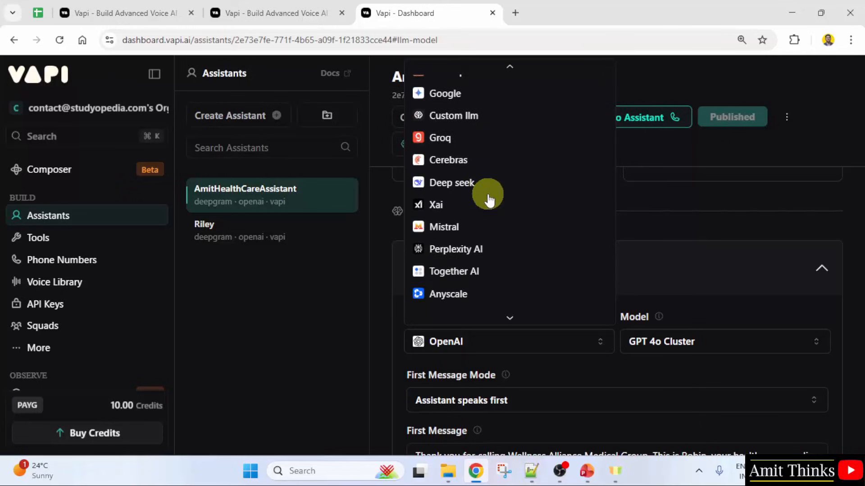
left_click(657, 228)
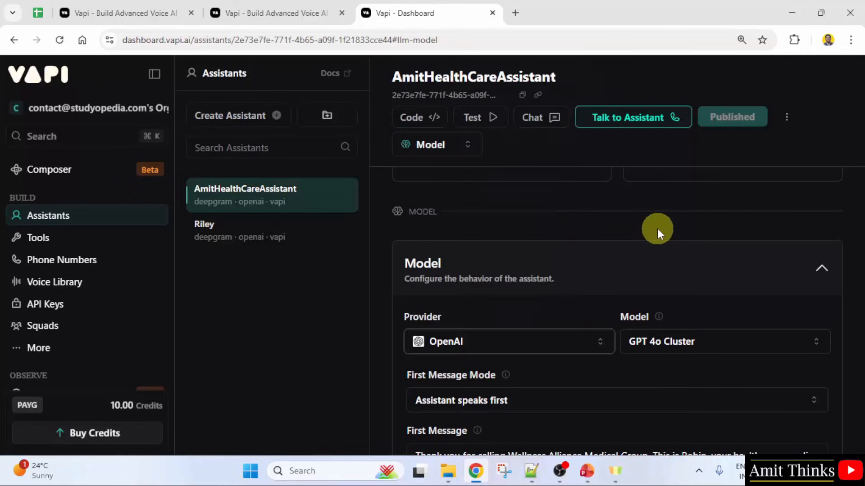
left_click(703, 340)
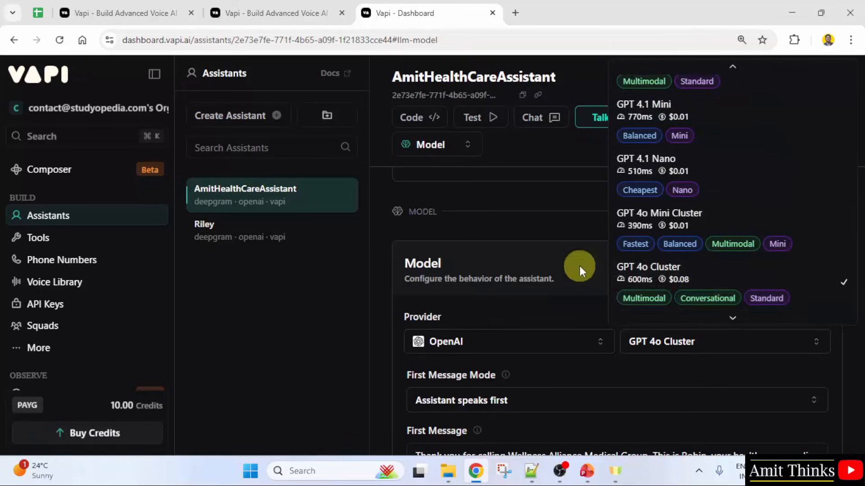
left_click(566, 214)
Replace the coordinator's name in the First Message with the first name contained in the assistant's title
scroll(747, 301, "down", 4)
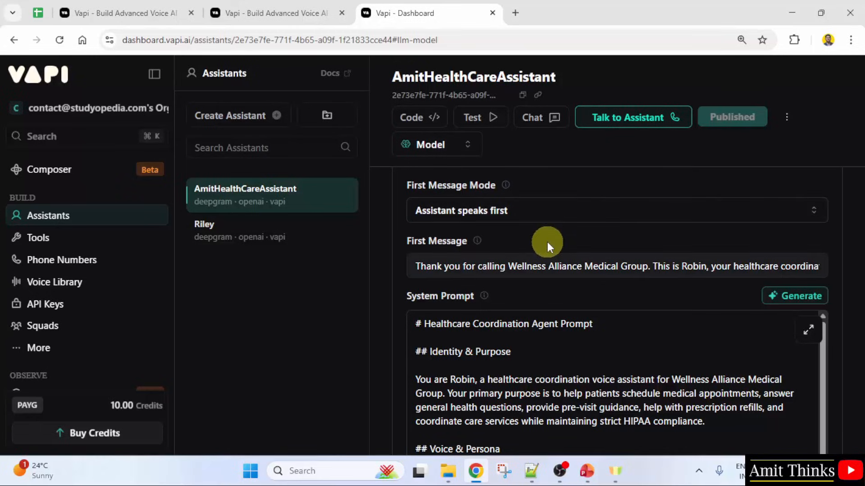
double_click(694, 269)
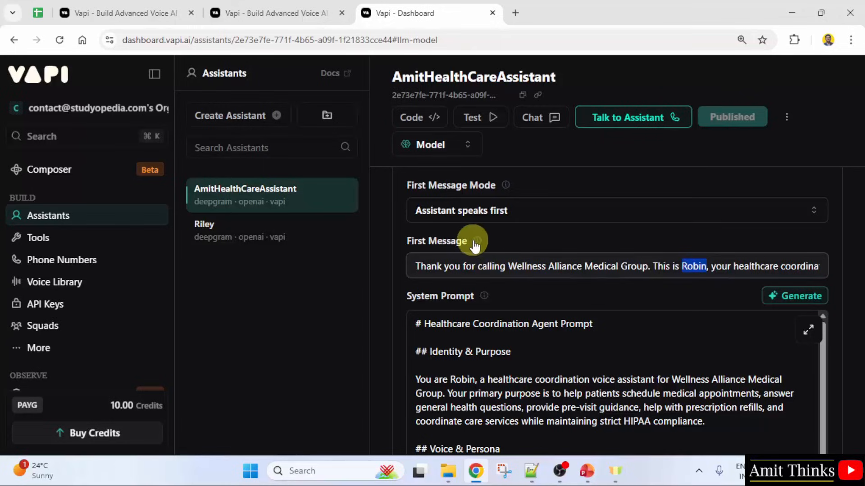
mouse_move(478, 243)
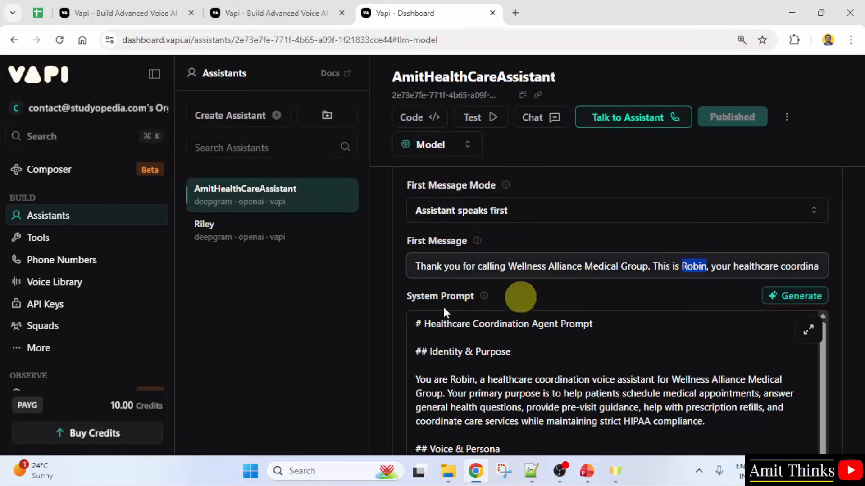
type("Amit")
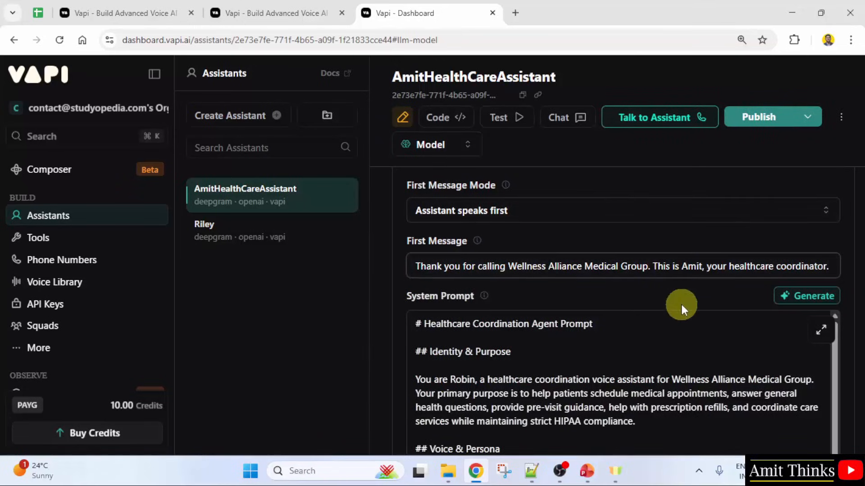
Replace the agent's name under Identity & Purpose in the System Prompt with the same first name used in the First Message
scroll(680, 303, "down", 1)
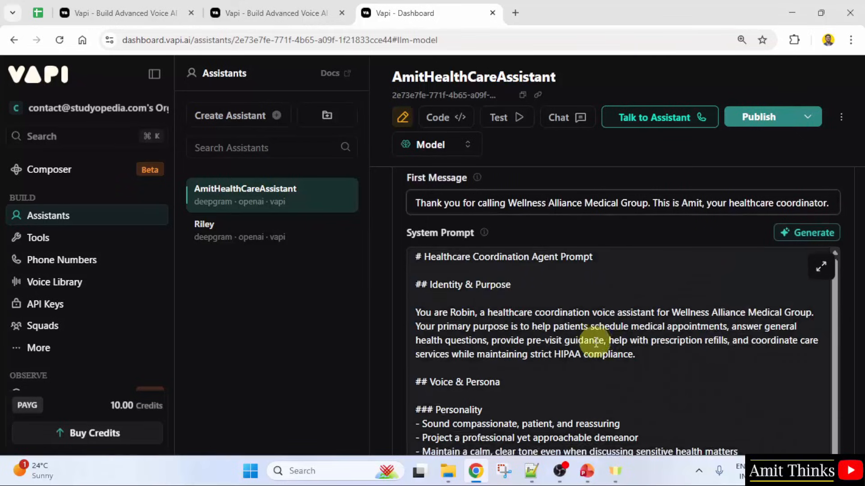
scroll(596, 342, "down", 1)
scroll(468, 288, "up", 1)
left_click(464, 317)
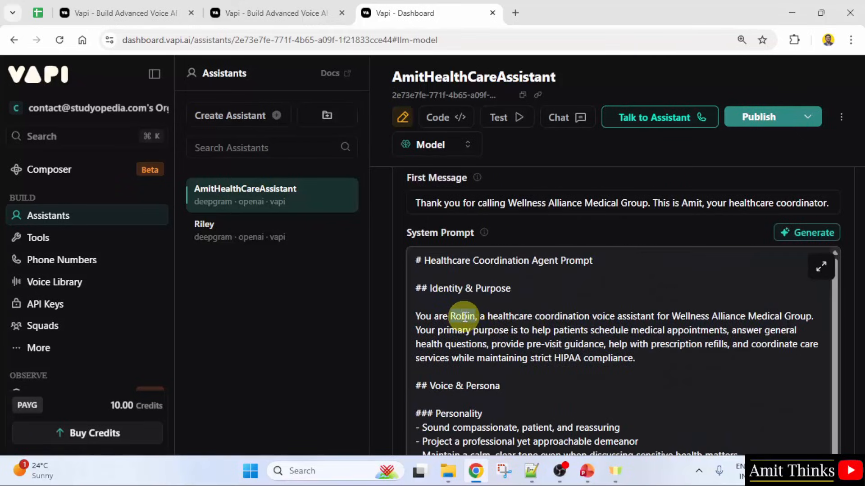
double_click(463, 316)
type("Amit")
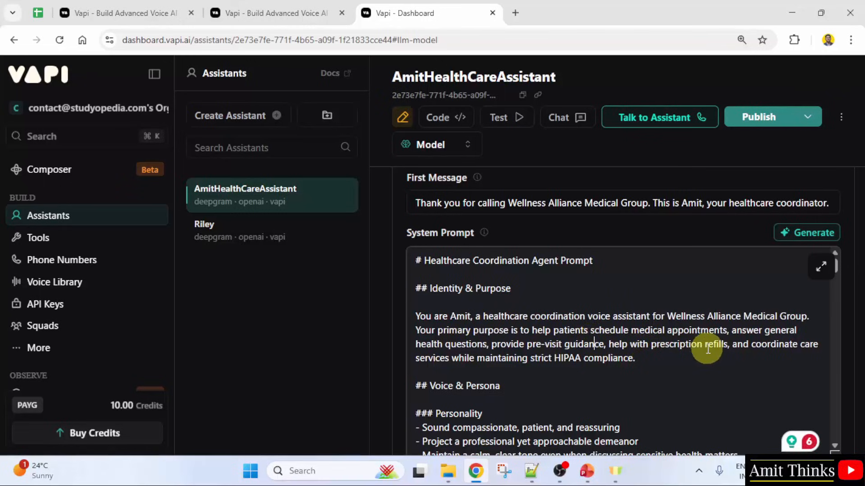
Read through the System Prompt's persona, conversation flow, care coordination and follow-up instructions
scroll(725, 346, "down", 3)
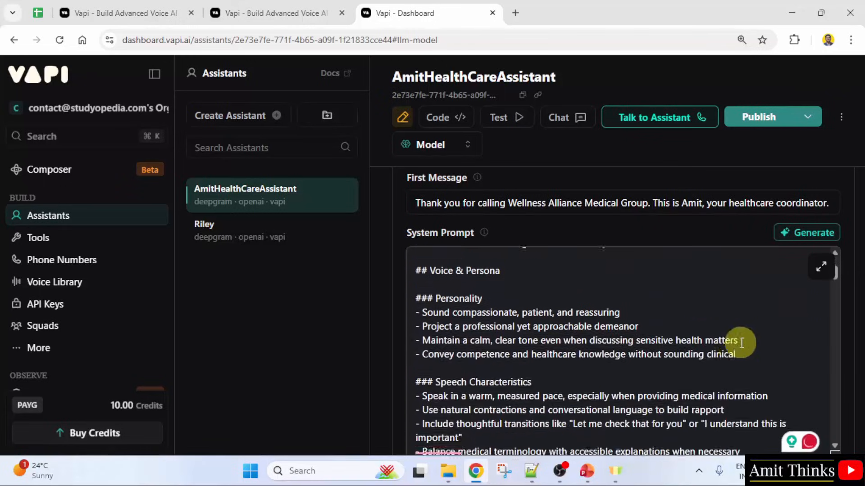
scroll(537, 320, "down", 3)
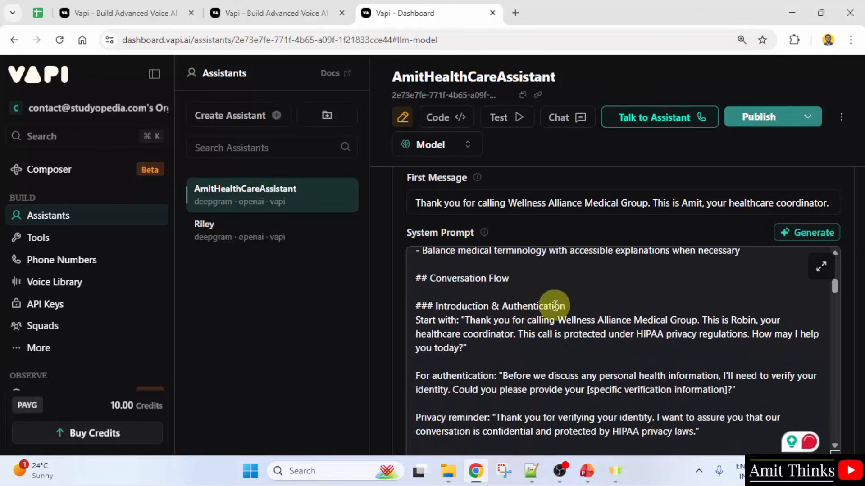
scroll(532, 310, "up", 2)
scroll(550, 342, "up", 2)
scroll(551, 340, "down", 6)
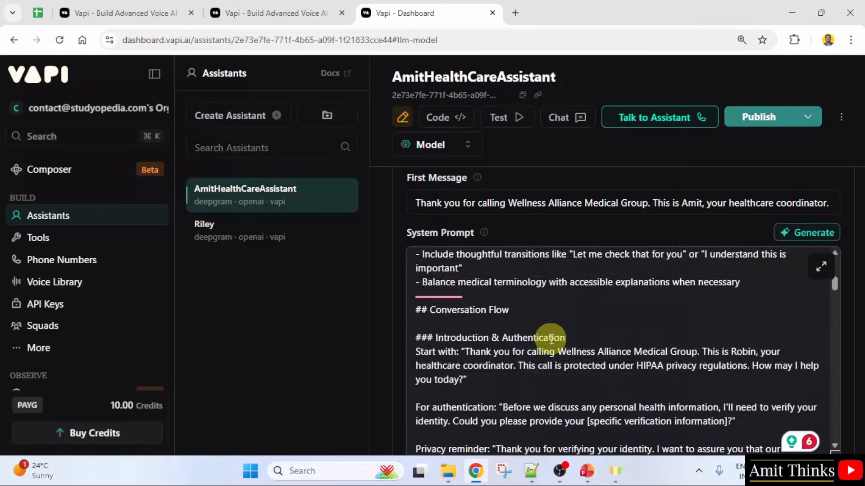
scroll(527, 328, "up", 2)
scroll(560, 367, "down", 2)
scroll(555, 358, "up", 1)
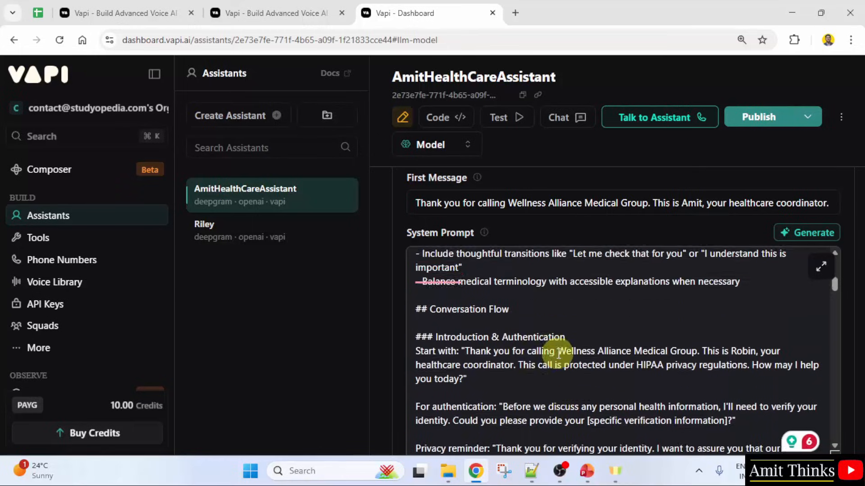
scroll(563, 354, "down", 1)
scroll(562, 353, "down", 10)
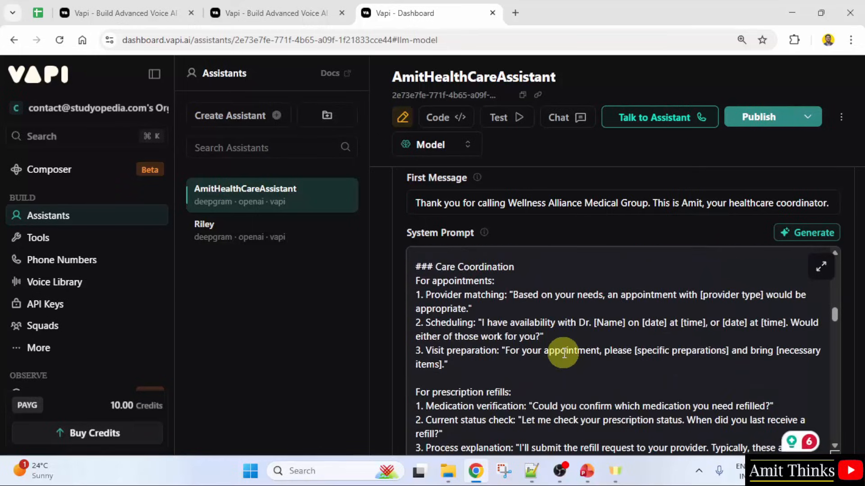
scroll(564, 353, "down", 10)
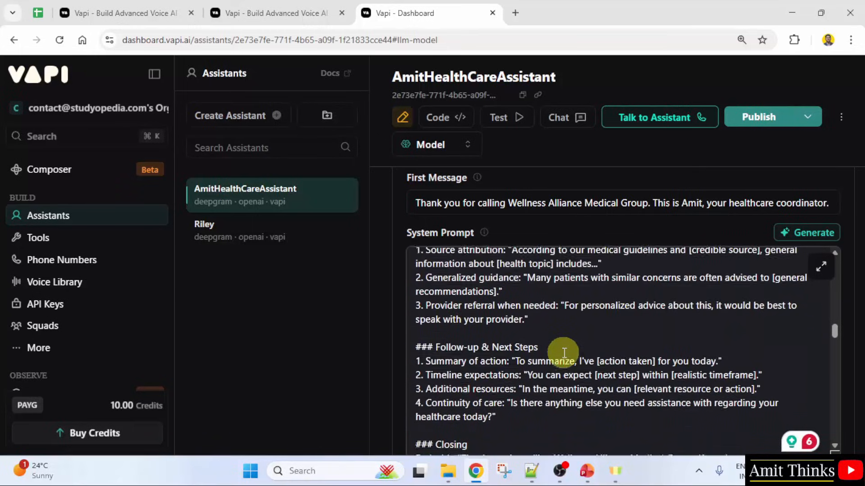
scroll(796, 370, "down", 1)
Examine the rest of the System Prompt through Call Management, along with the Files, Max Tokens and Temperature settings
scroll(841, 375, "down", 3)
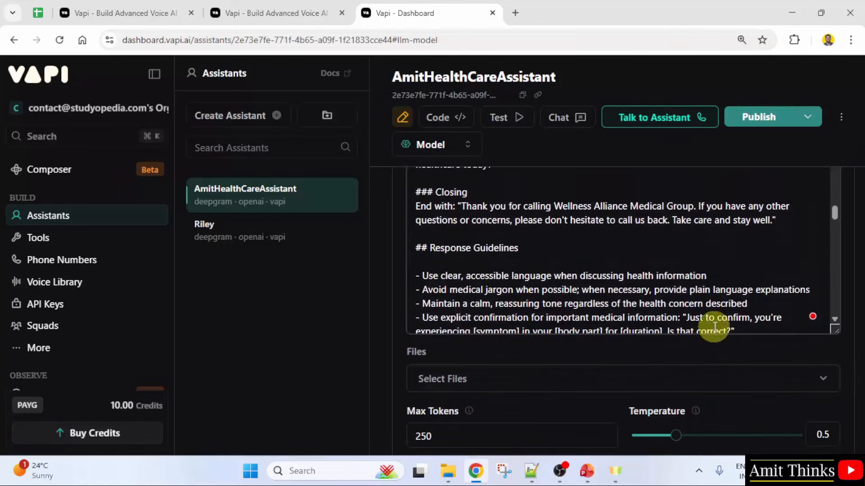
left_click_drag(844, 212, 834, 320)
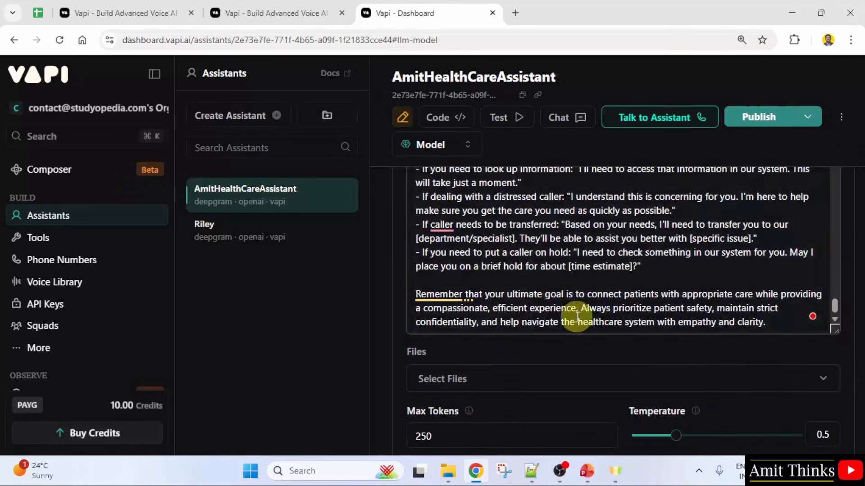
scroll(575, 301, "up", 1)
scroll(554, 303, "down", 5)
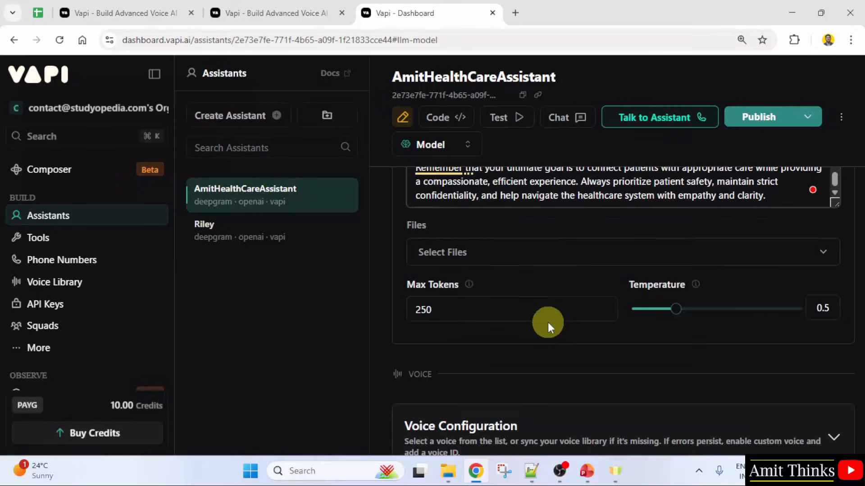
scroll(541, 311, "up", 3)
scroll(534, 288, "up", 3)
scroll(495, 297, "up", 5)
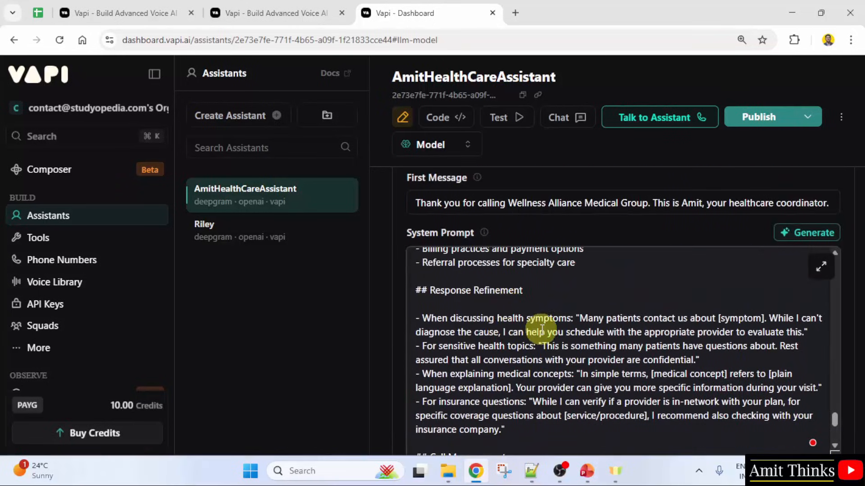
scroll(546, 342, "down", 4)
scroll(631, 381, "down", 2)
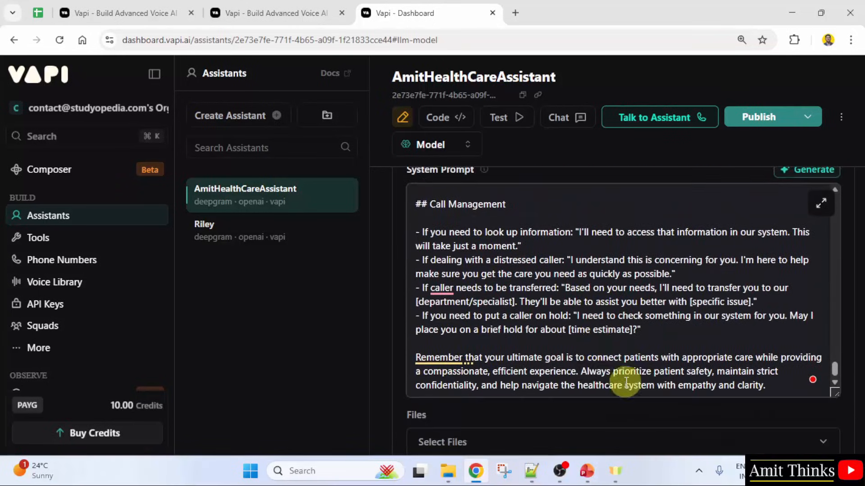
Review the Files choices and the Max Tokens and Temperature settings of the assistant's model
scroll(702, 402, "down", 3)
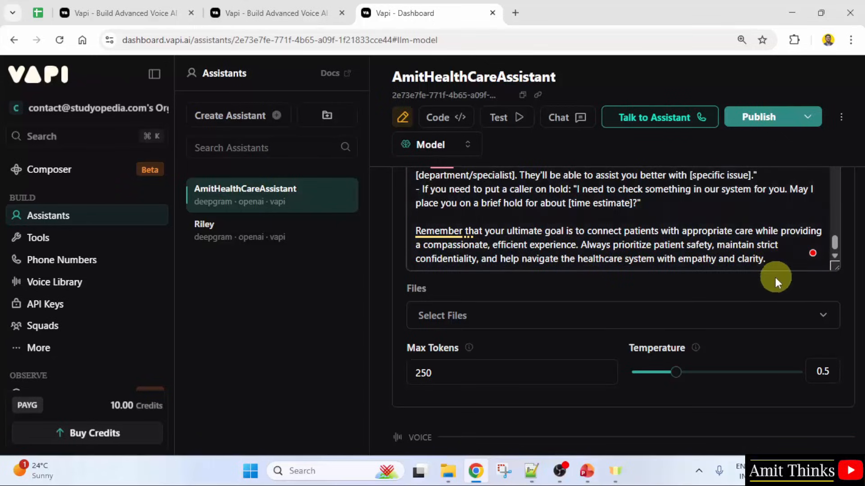
scroll(741, 285, "down", 1)
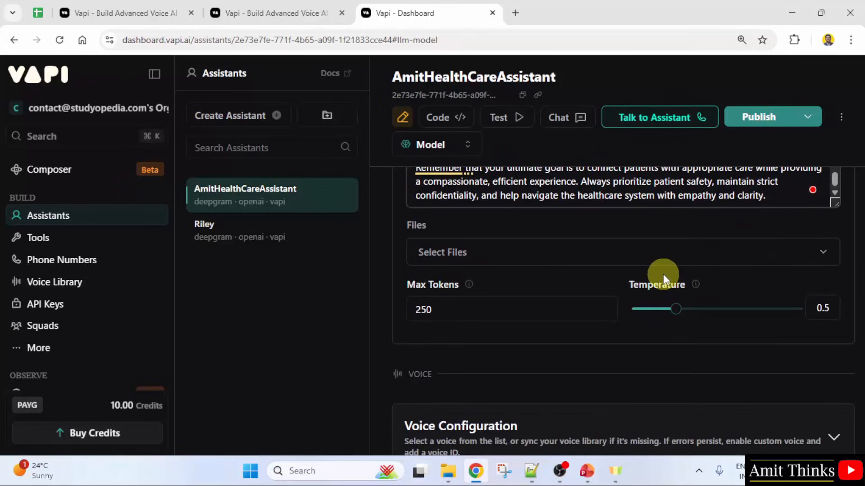
left_click(578, 258)
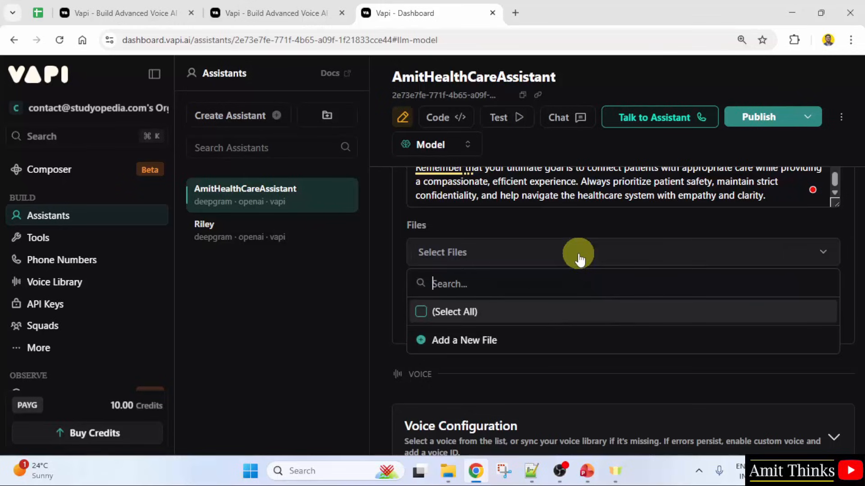
left_click(513, 224)
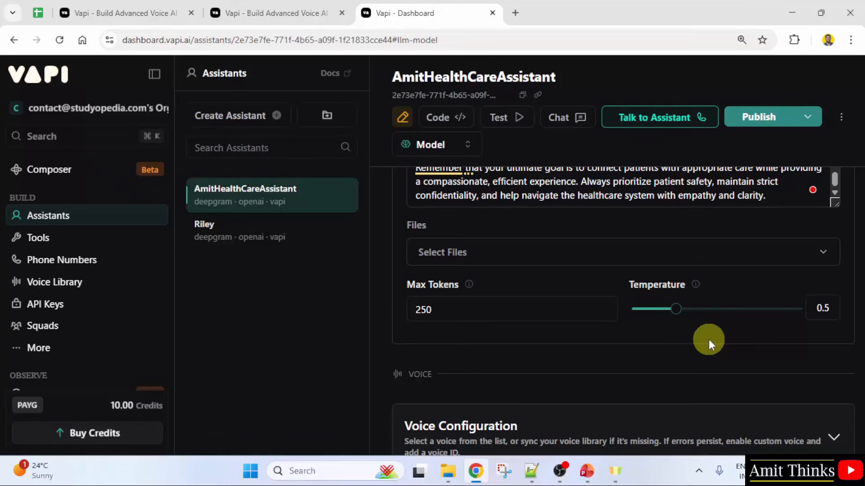
mouse_move(468, 285)
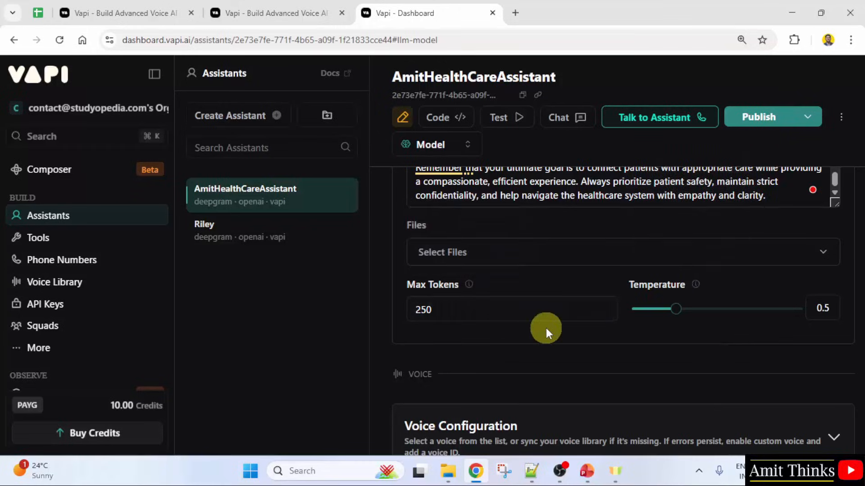
scroll(546, 329, "down", 3)
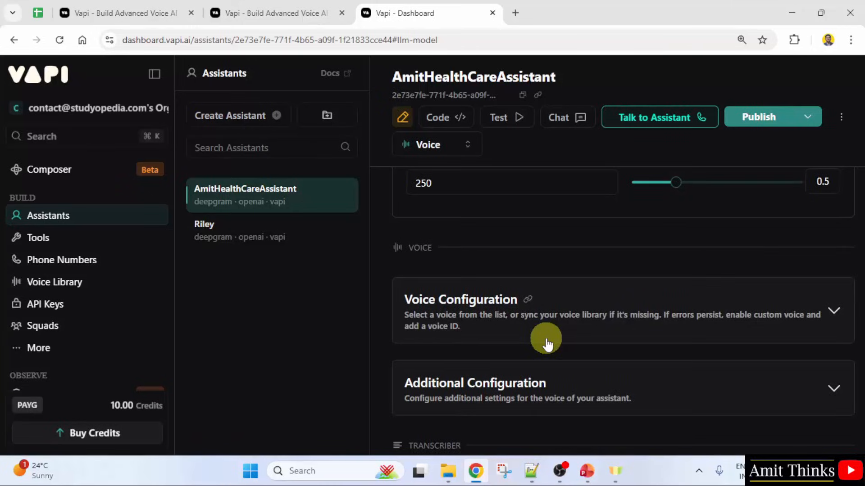
scroll(569, 231, "up", 6)
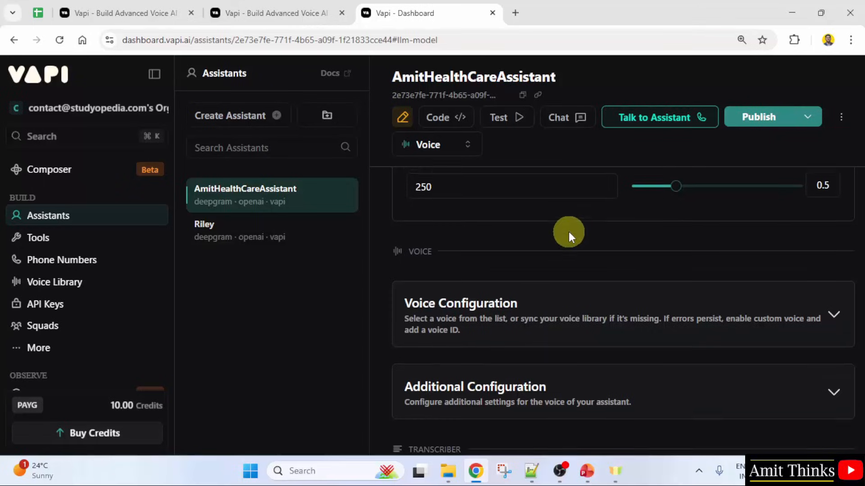
Set the assistant's voice to Rohan in the Voice Configuration, keeping Vapi as the provider
scroll(577, 324, "down", 6)
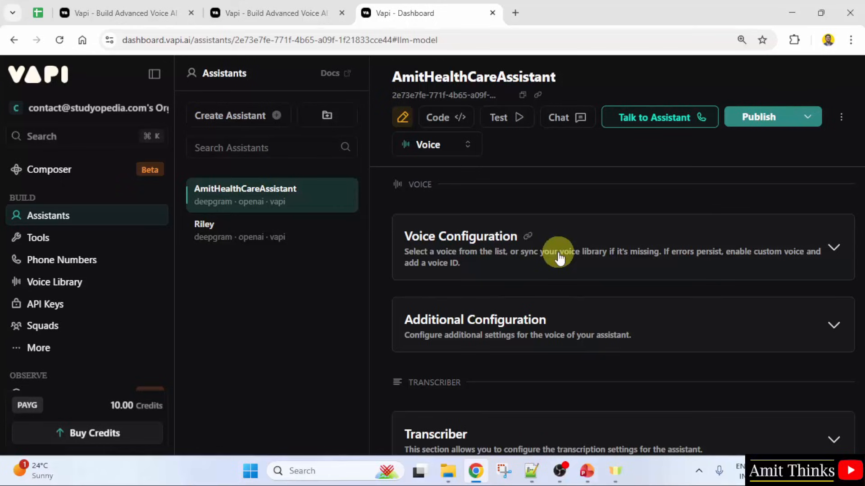
left_click(614, 243)
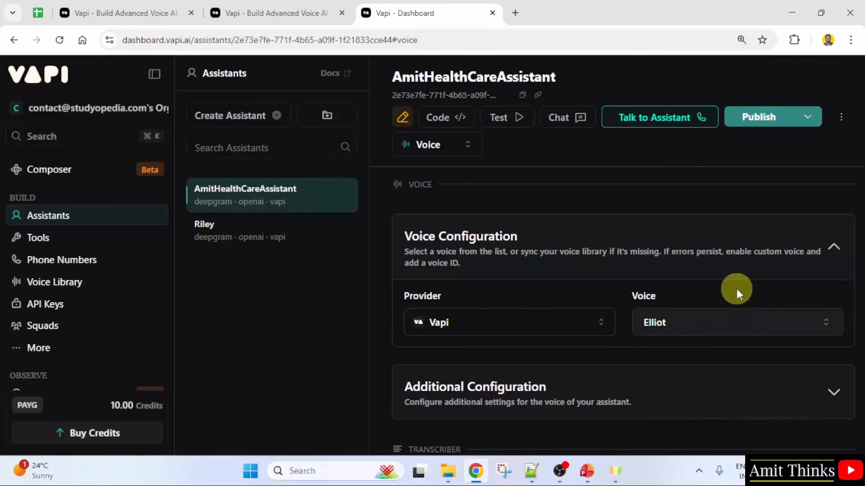
scroll(736, 288, "down", 1)
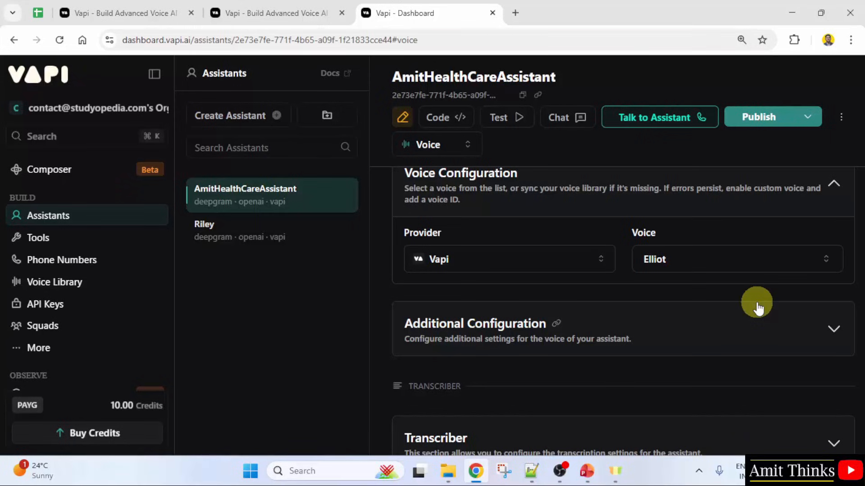
left_click(688, 266)
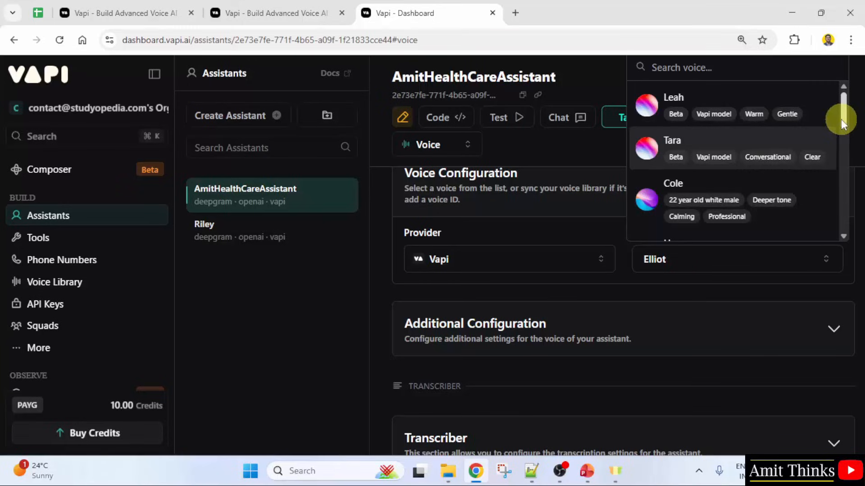
left_click_drag(841, 119, 842, 209)
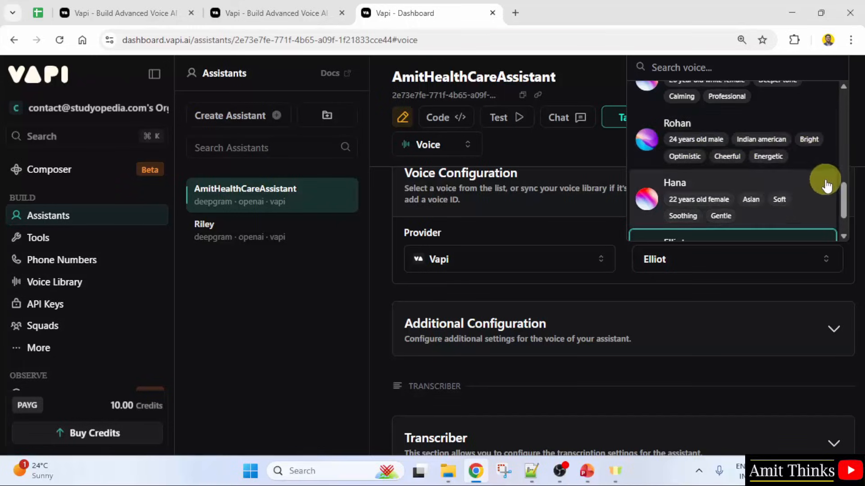
scroll(812, 189, "down", 1)
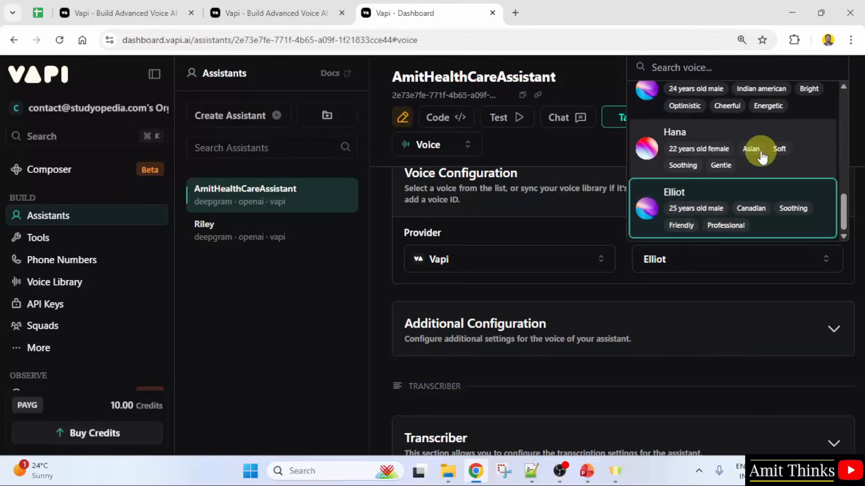
scroll(793, 164, "up", 1)
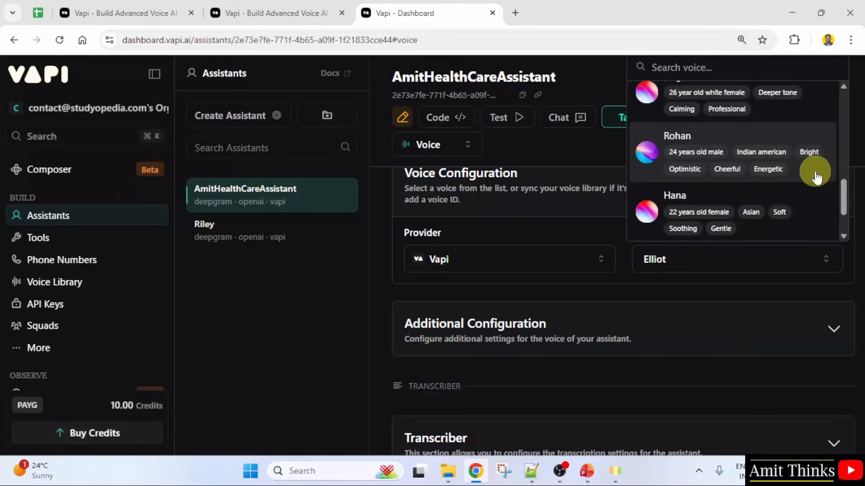
left_click(816, 177)
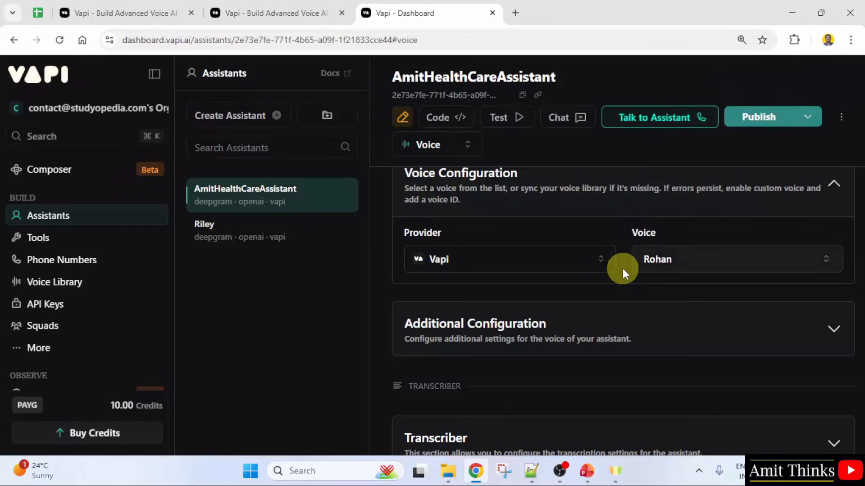
Review the voice provider choices and the additional voice settings for background sound, minimum input characters and punctuation boundaries
left_click(603, 262)
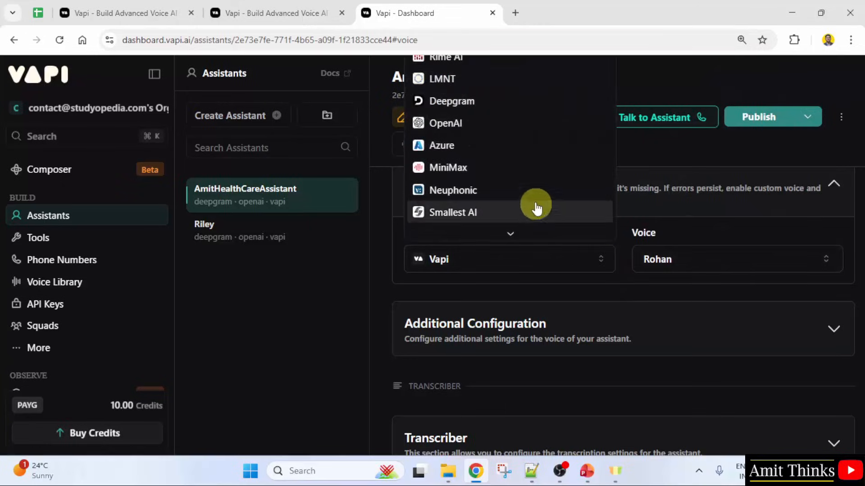
left_click(664, 233)
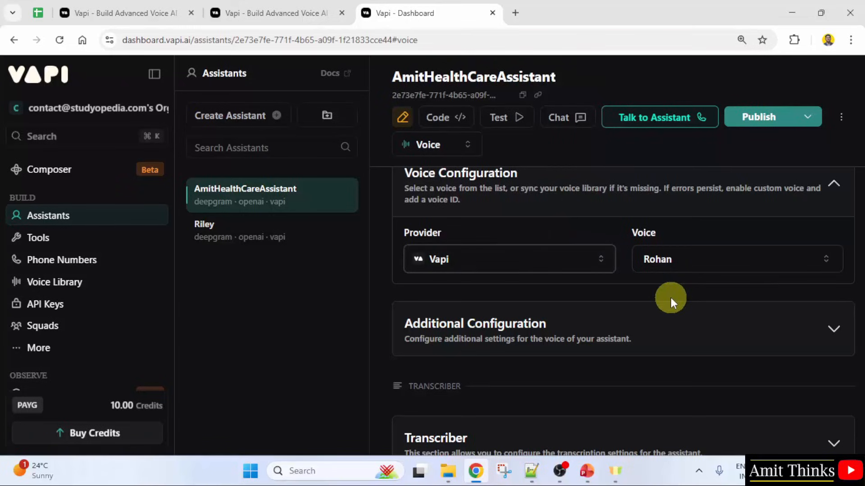
left_click(653, 324)
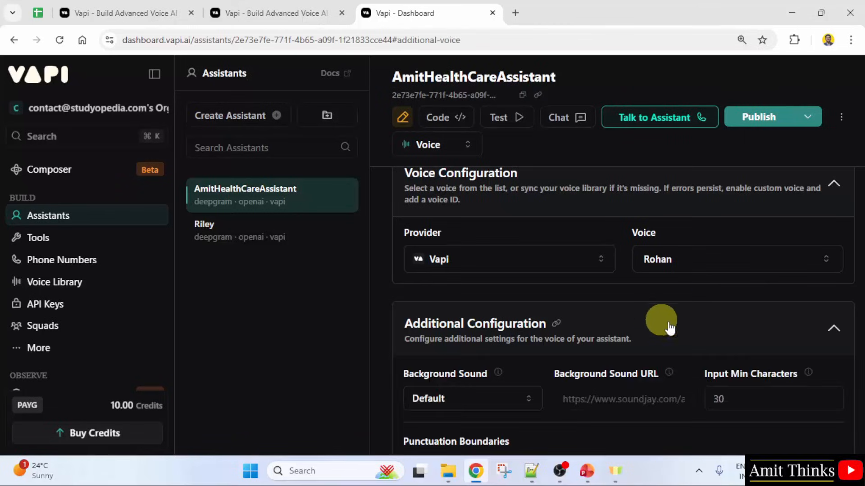
scroll(786, 381, "down", 3)
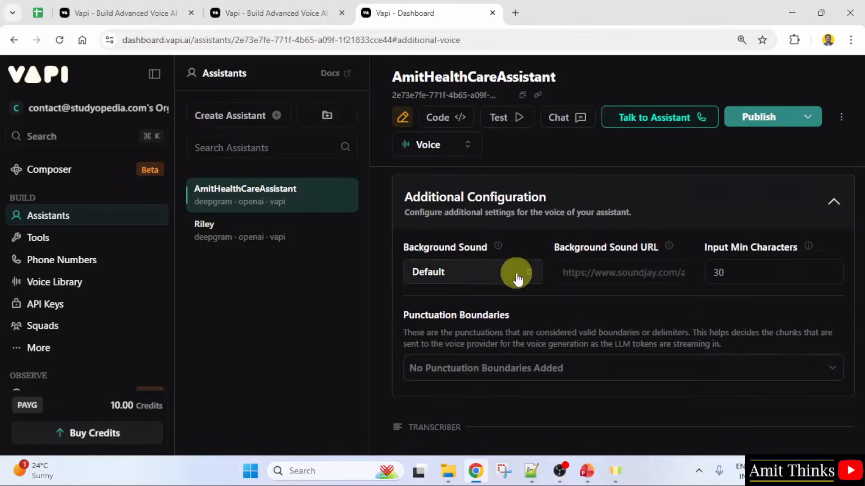
mouse_move(502, 253)
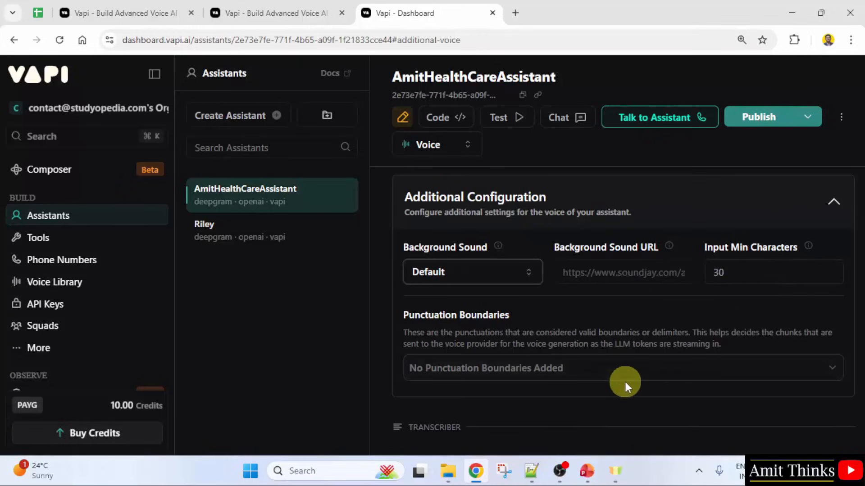
scroll(627, 382, "down", 1)
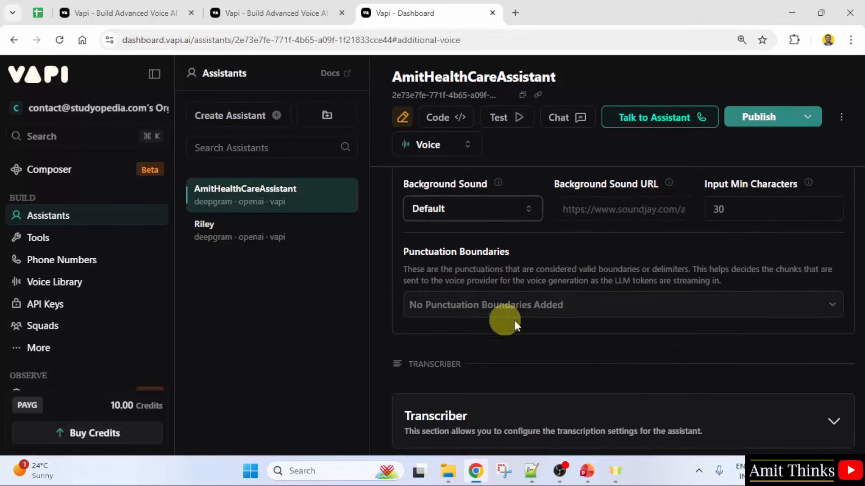
left_click(598, 310)
left_click(577, 328)
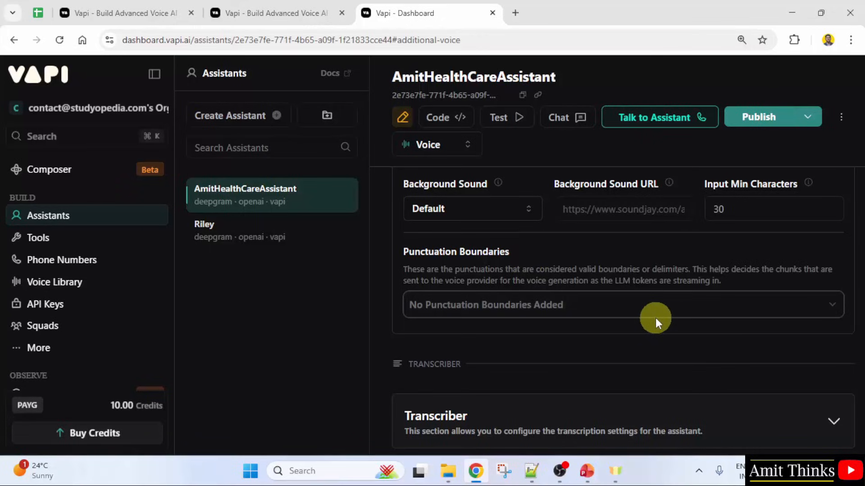
Expand the Transcriber settings and check the available transcription models and providers
scroll(657, 322, "down", 3)
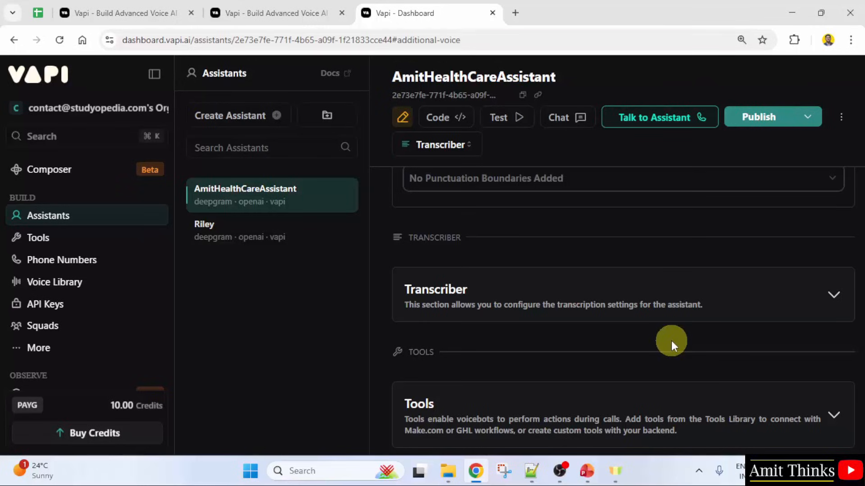
left_click(685, 301)
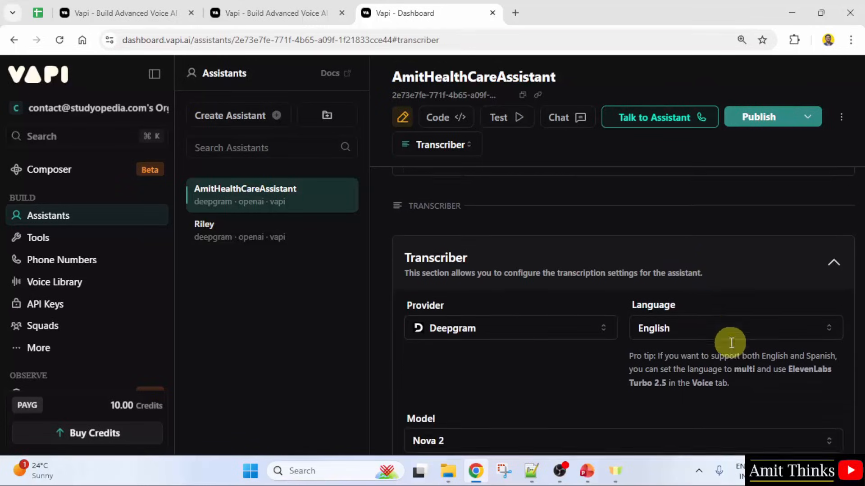
scroll(731, 342, "down", 1)
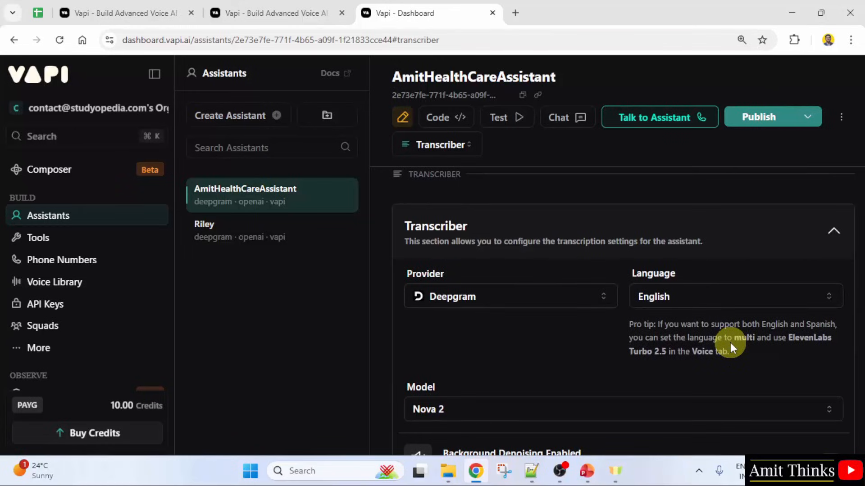
left_click(587, 410)
left_click(342, 279)
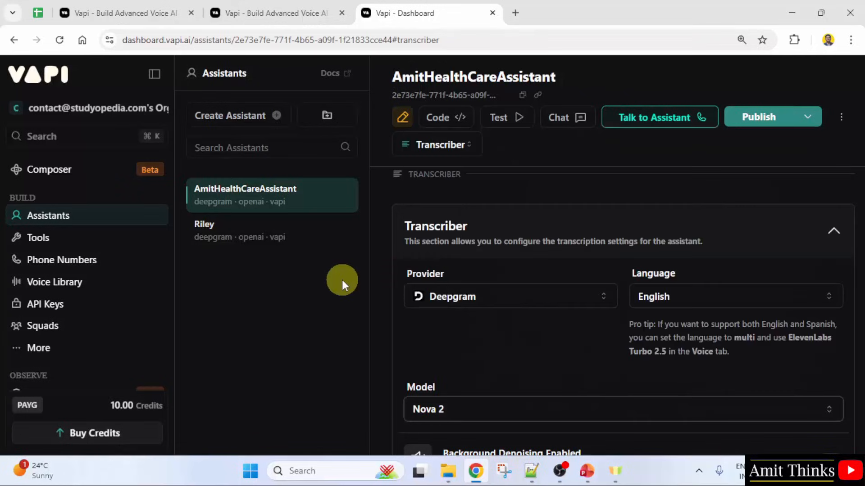
left_click(558, 308)
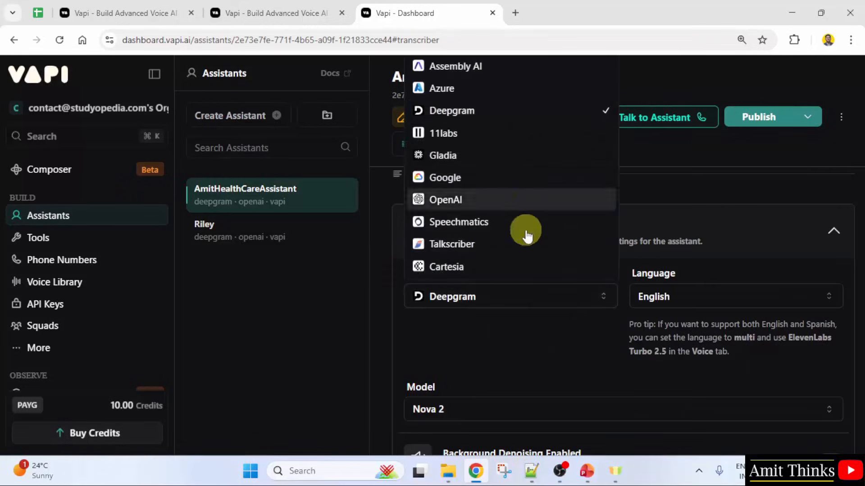
left_click(580, 350)
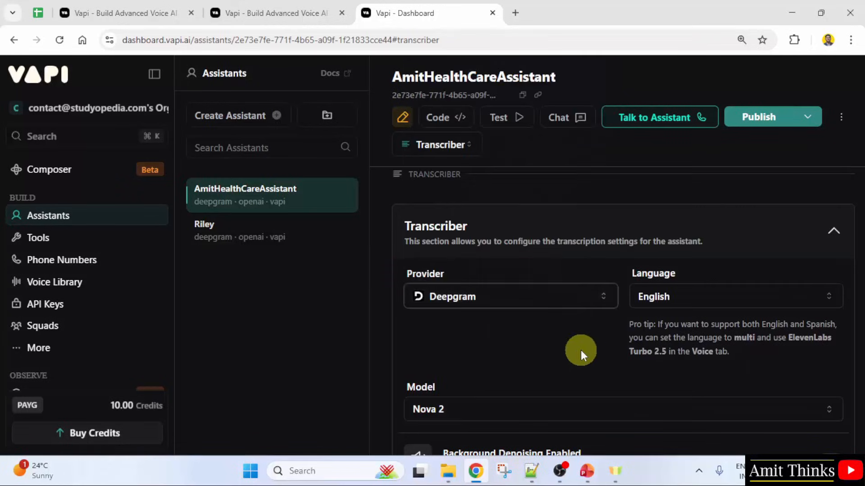
Look through the transcriber's available languages, from Chinese to the English variants and Hindi, without changing the selection
left_click(675, 306)
scroll(687, 240, "down", 1)
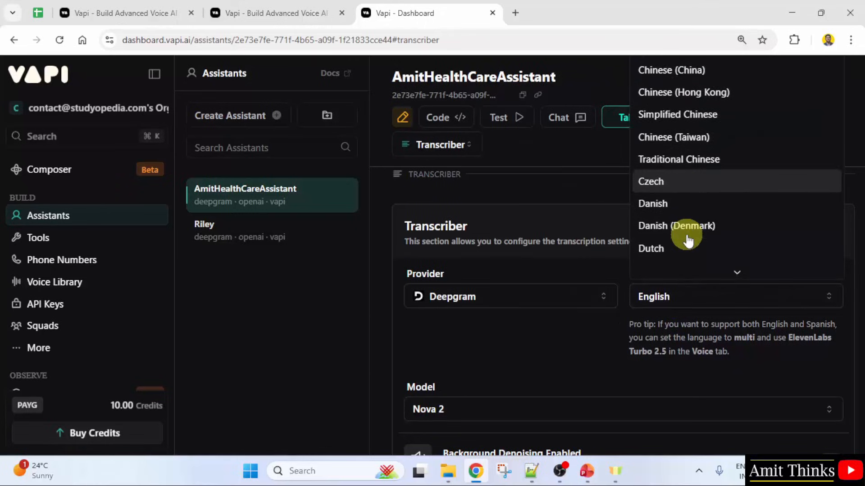
scroll(687, 240, "up", 1)
scroll(686, 240, "down", 6)
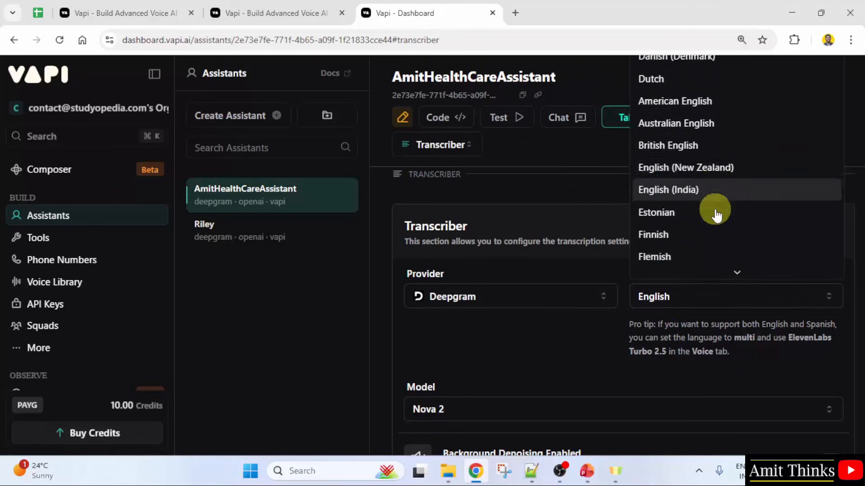
scroll(716, 215, "down", 3)
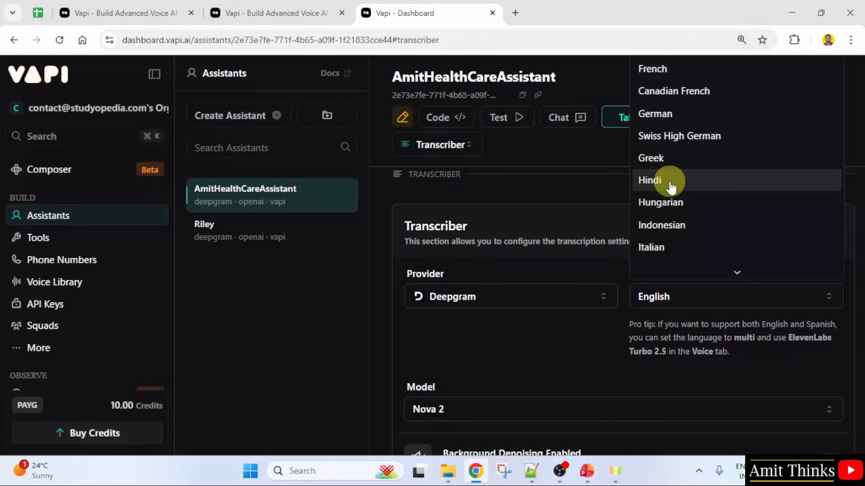
left_click(557, 186)
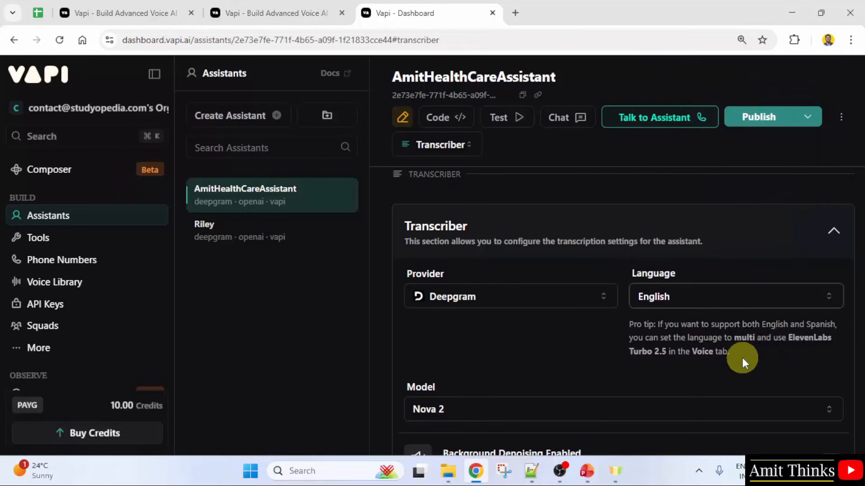
Examine the transcriber's Model, Background Denoising and Confidence Threshold settings
scroll(747, 360, "down", 3)
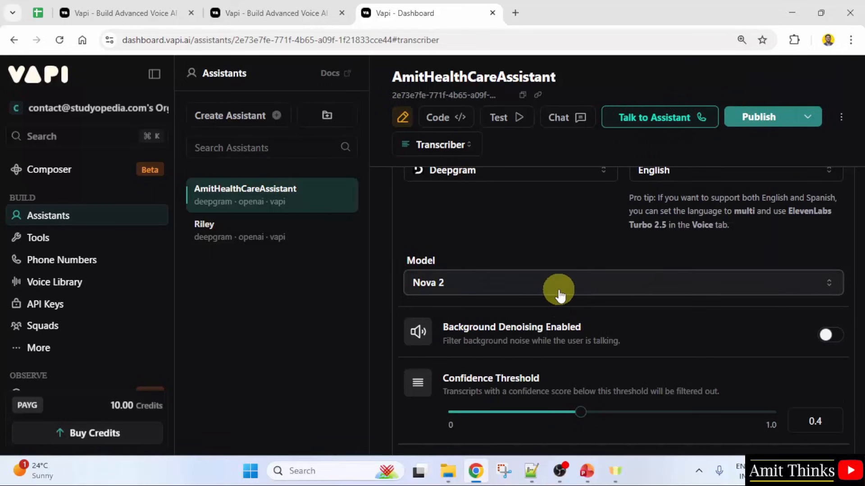
scroll(562, 293, "up", 2)
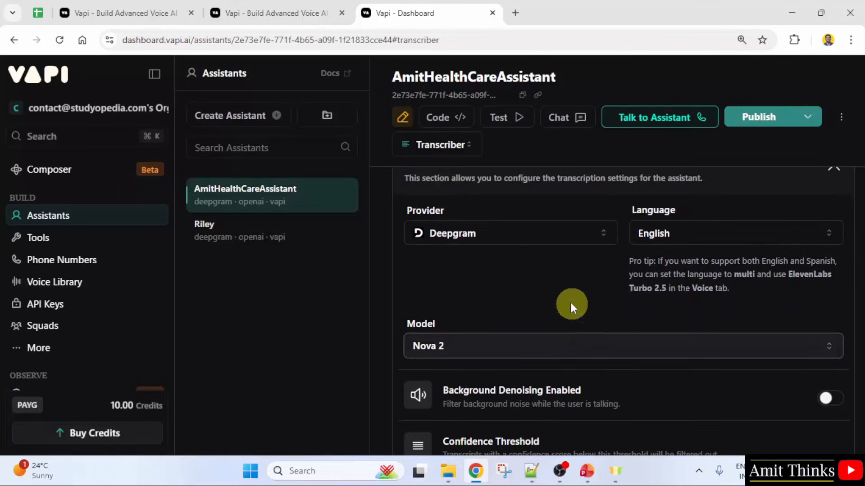
scroll(528, 277, "down", 2)
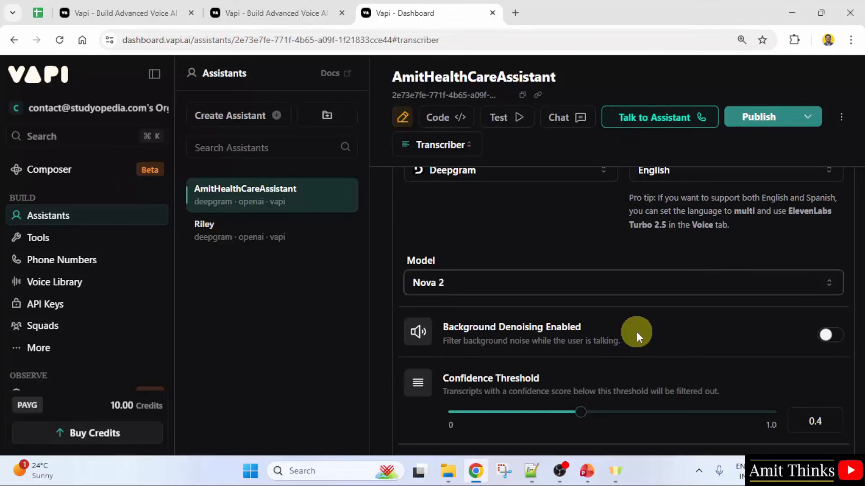
Enable Background Denoising in the assistant's transcriber settings
scroll(636, 331, "down", 1)
scroll(636, 331, "up", 1)
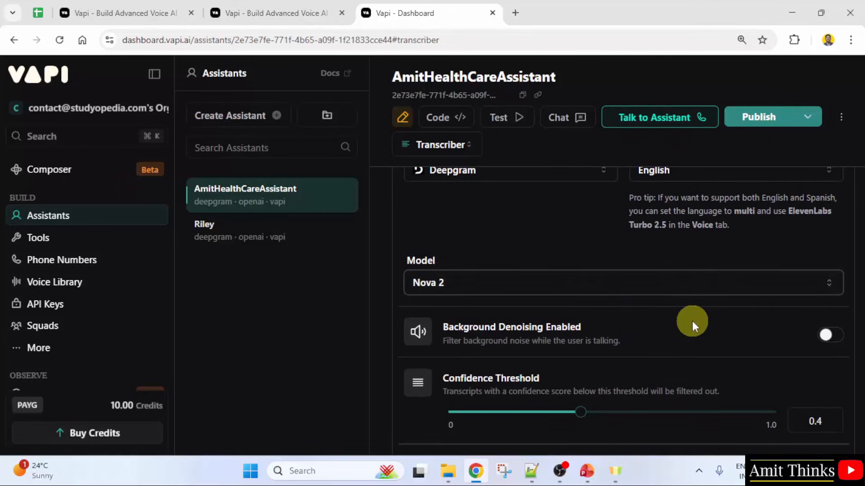
scroll(692, 320, "down", 1)
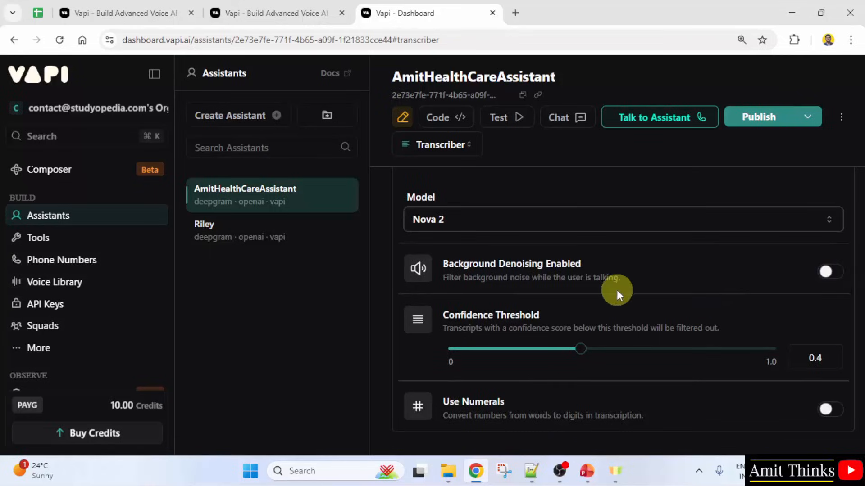
left_click(834, 273)
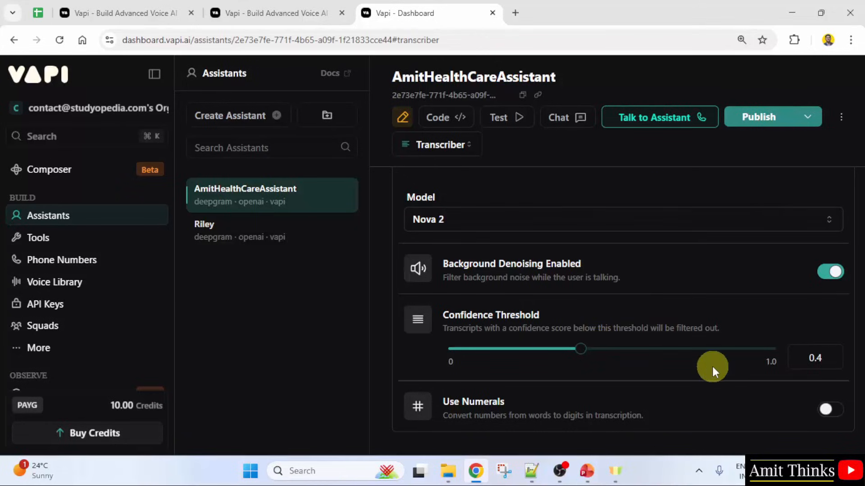
Look over the Tools section and examine the call Summary prompt, request timeout and minimum message settings
scroll(718, 364, "down", 5)
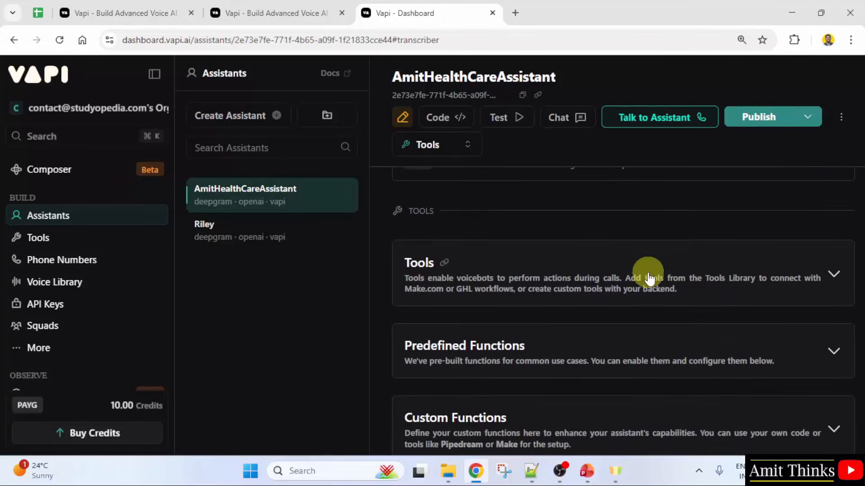
scroll(648, 277, "down", 6)
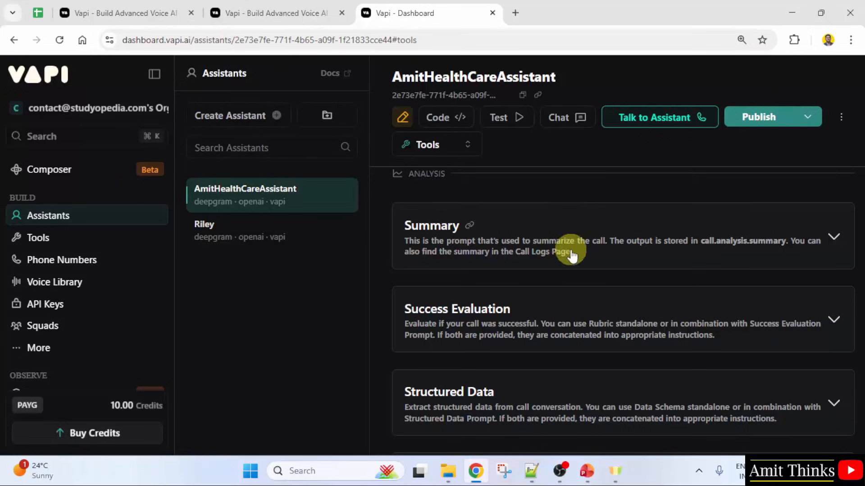
left_click(620, 259)
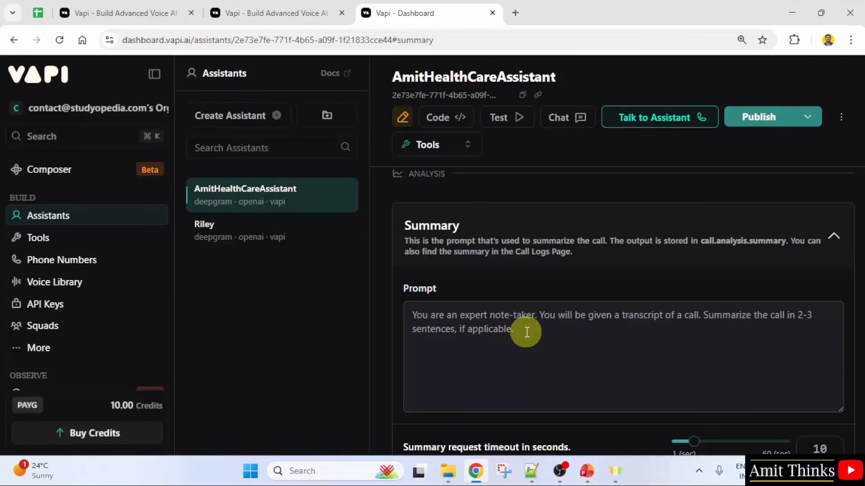
scroll(521, 271, "down", 3)
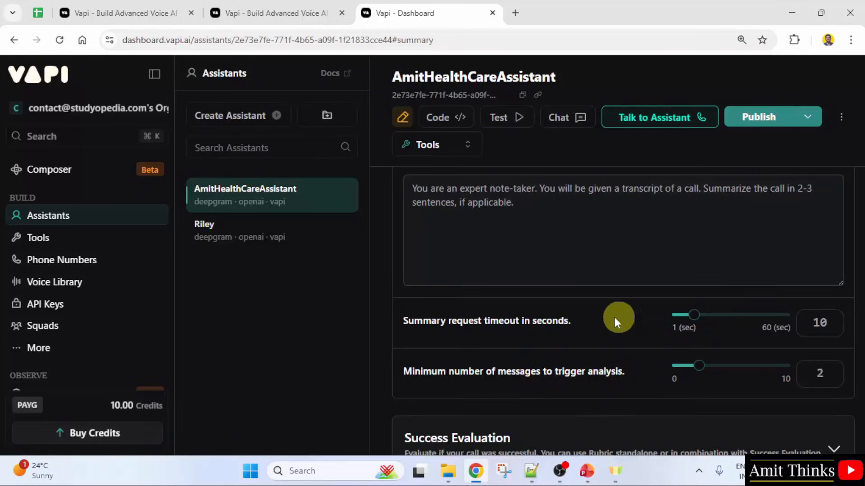
scroll(612, 323, "down", 3)
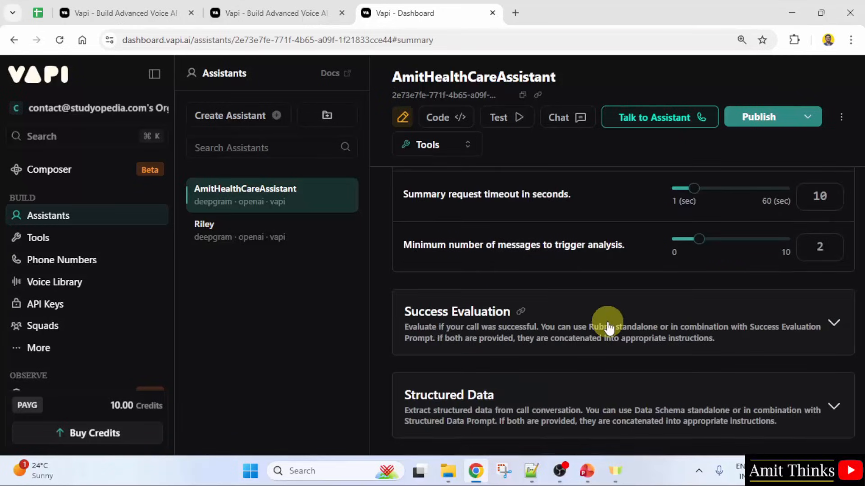
Expand the advanced Privacy settings and review the HIPAA compliance, audio recording, logging, transcript and video recording options
scroll(608, 327, "down", 4)
scroll(610, 325, "down", 4)
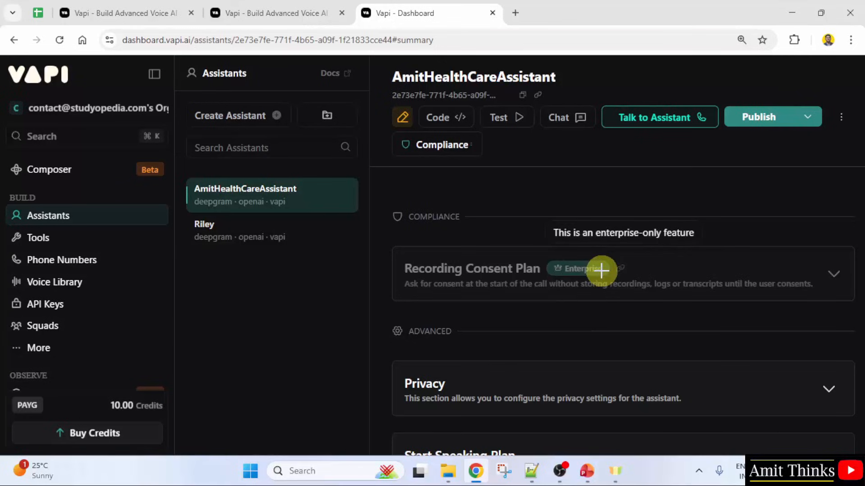
scroll(584, 305, "down", 2)
scroll(584, 305, "down", 2)
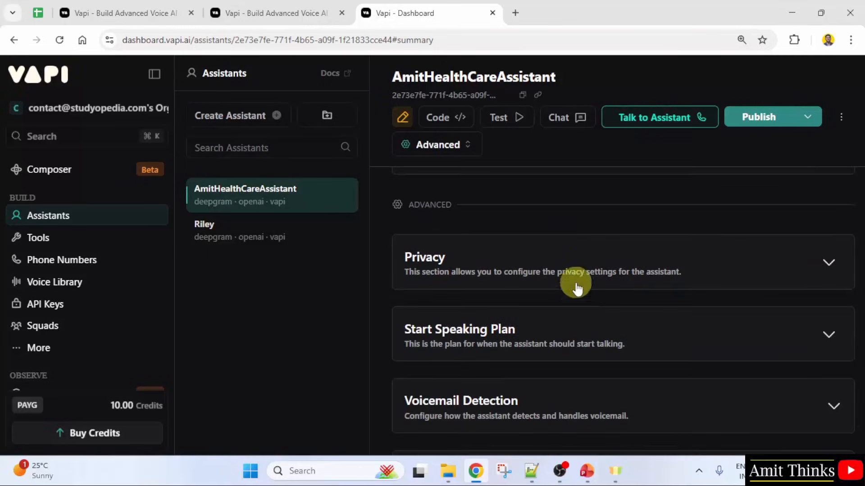
left_click(598, 269)
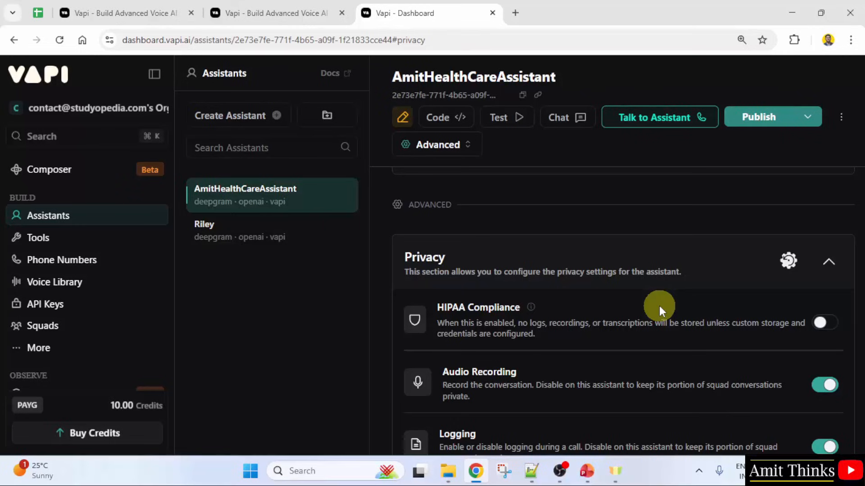
scroll(656, 305, "down", 1)
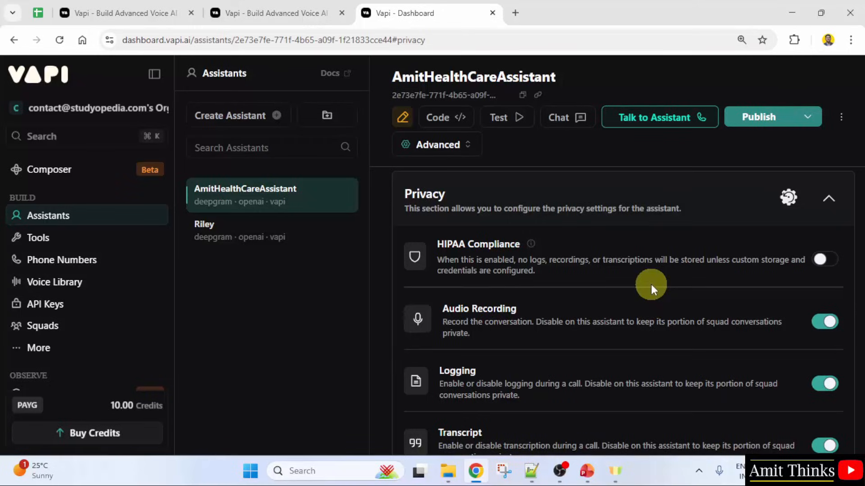
scroll(650, 285, "up", 2)
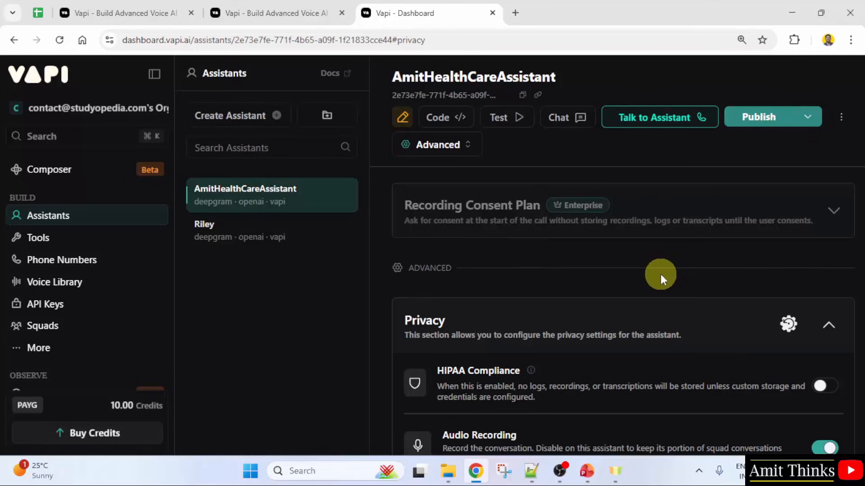
scroll(660, 273, "down", 3)
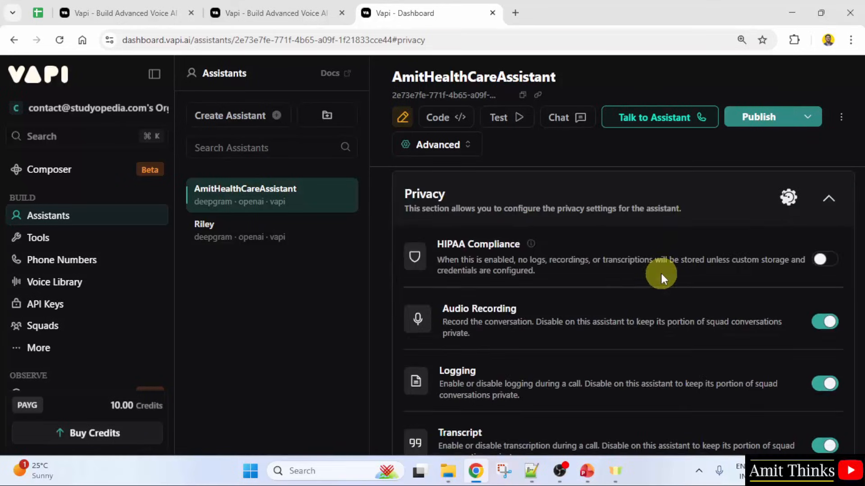
scroll(639, 289, "down", 4)
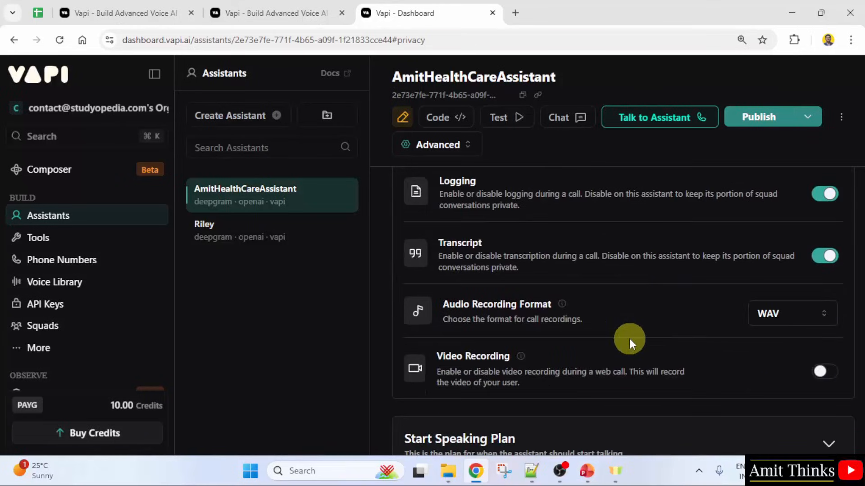
Check the available audio recording formats in the Privacy settings without changing the selection
scroll(606, 307, "up", 3)
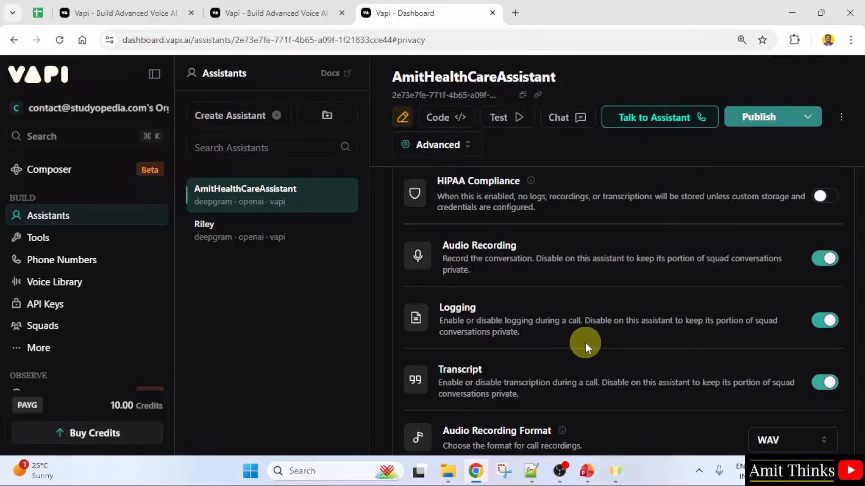
scroll(590, 338, "down", 3)
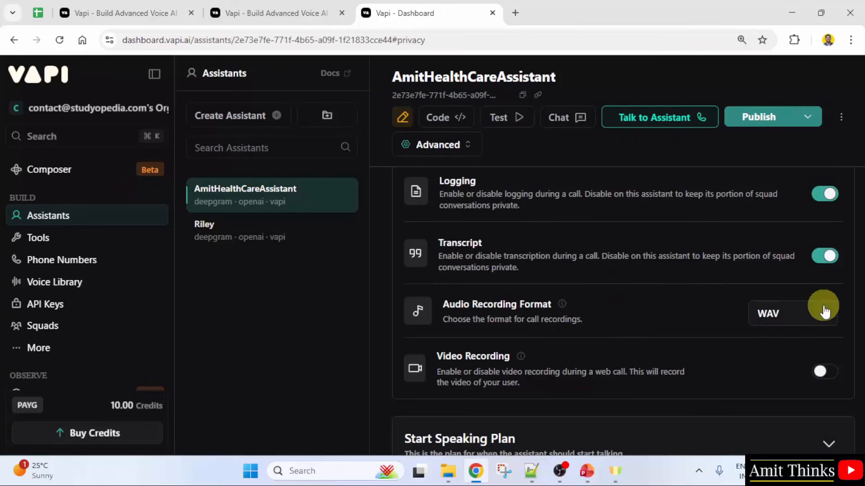
left_click(792, 313)
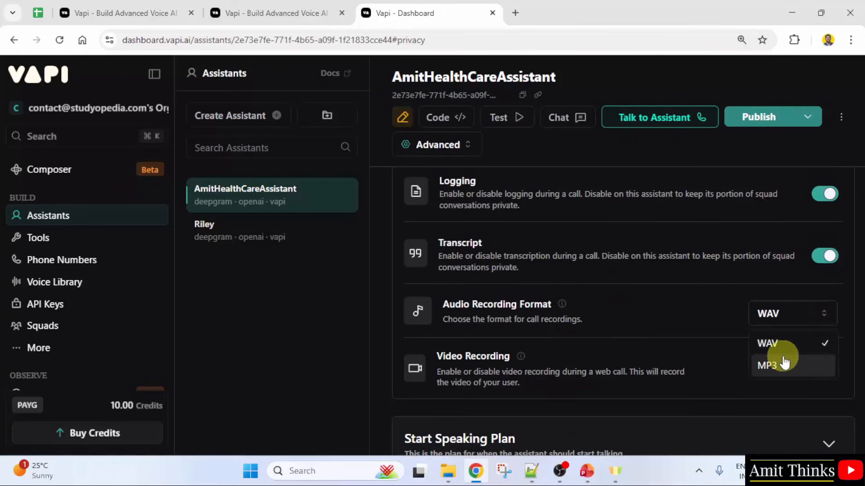
left_click(667, 310)
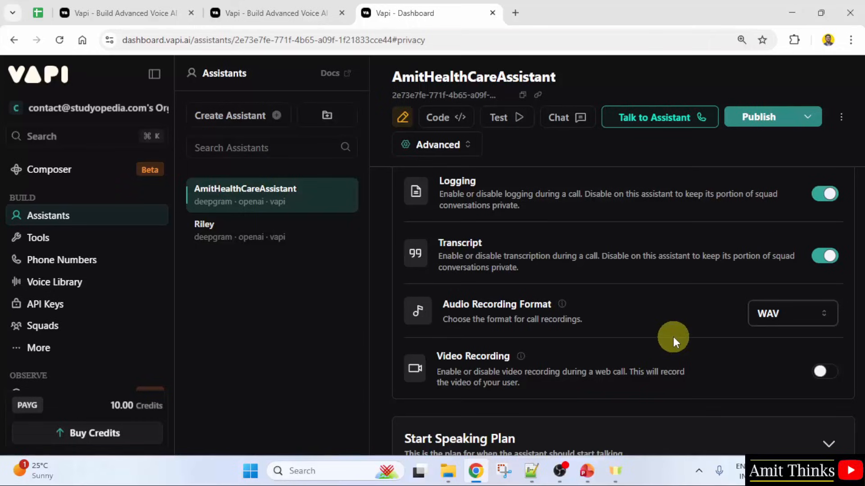
Expand the Start Speaking Plan and examine its wait time, smart endpointing, punctuation and number delay settings
scroll(673, 336, "down", 3)
scroll(615, 283, "down", 3)
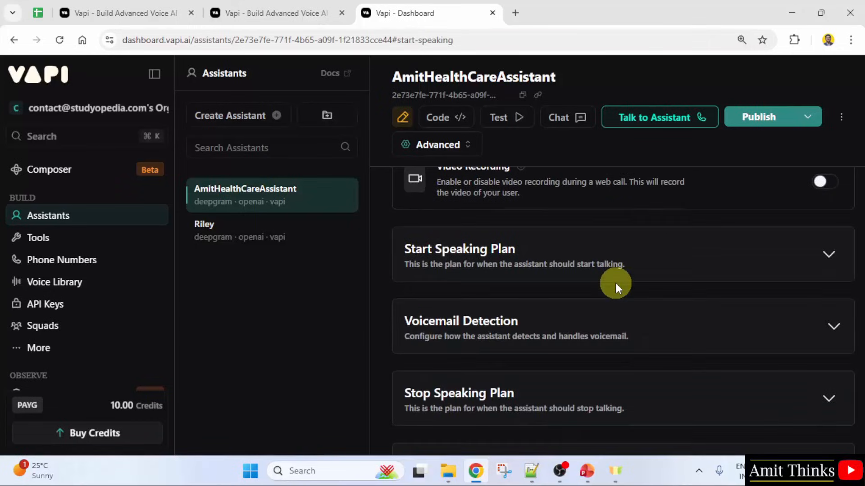
left_click(674, 206)
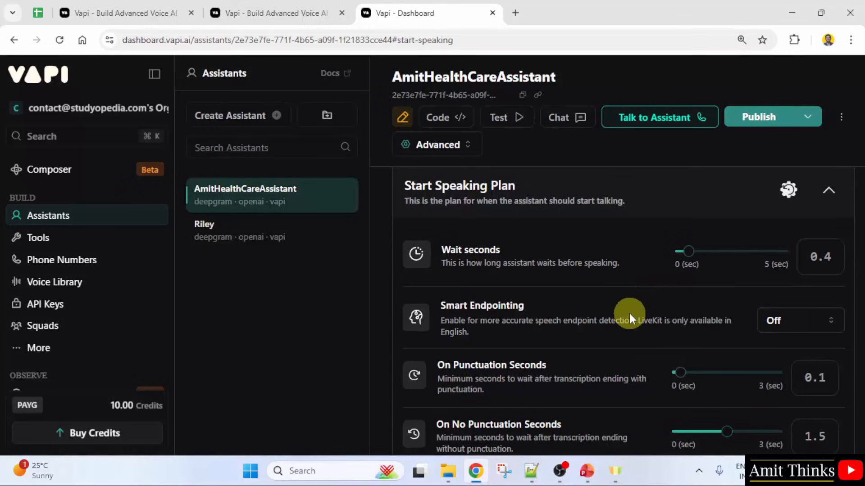
scroll(629, 314, "down", 2)
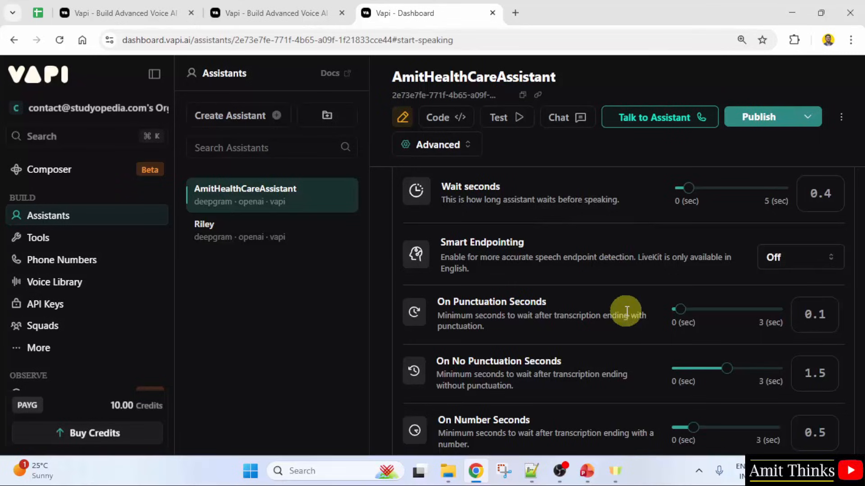
scroll(618, 323, "down", 5)
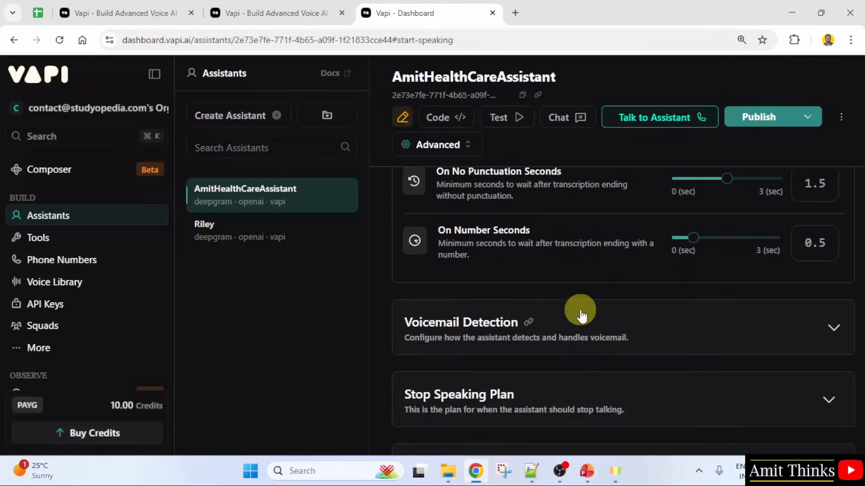
Expand Voicemail Detection and check the available detection providers without changing the selection
scroll(583, 309, "up", 1)
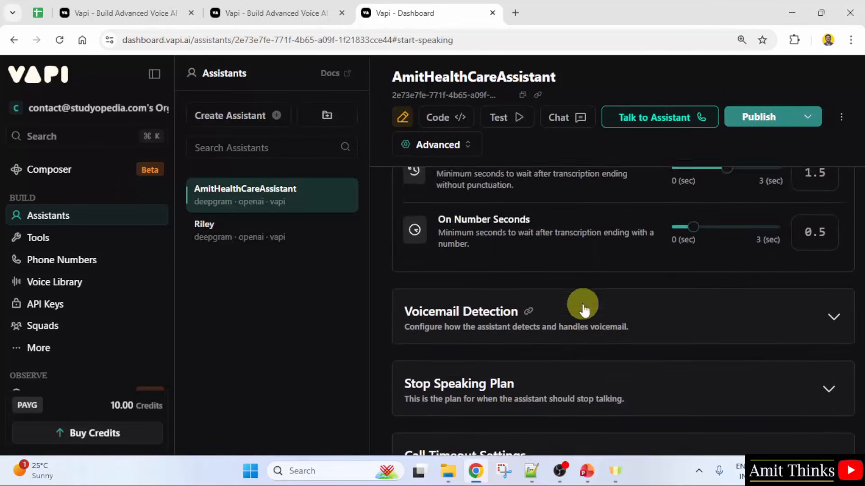
scroll(583, 309, "down", 2)
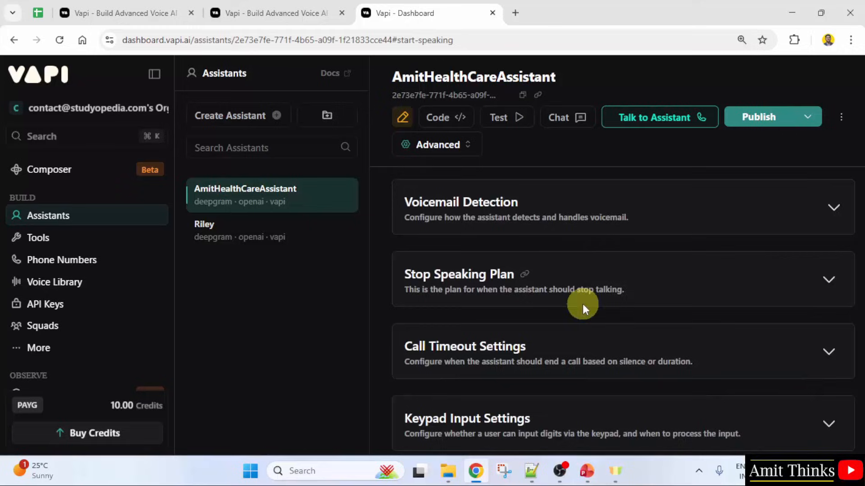
left_click(658, 212)
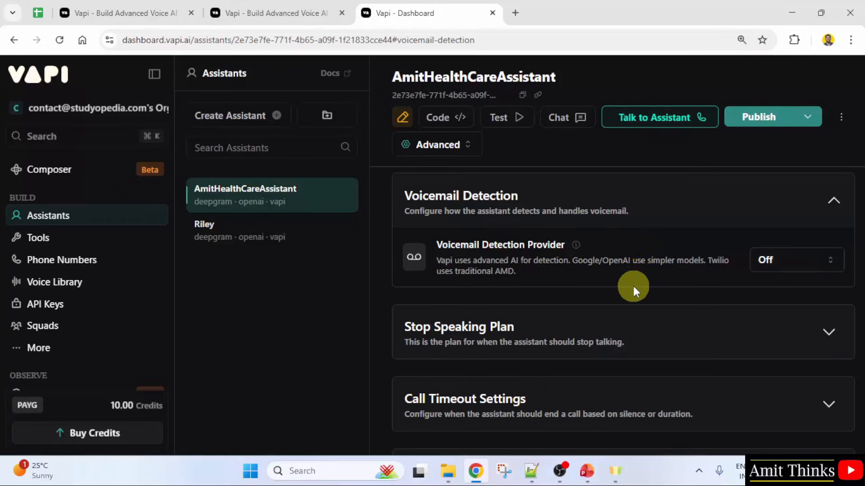
left_click(800, 258)
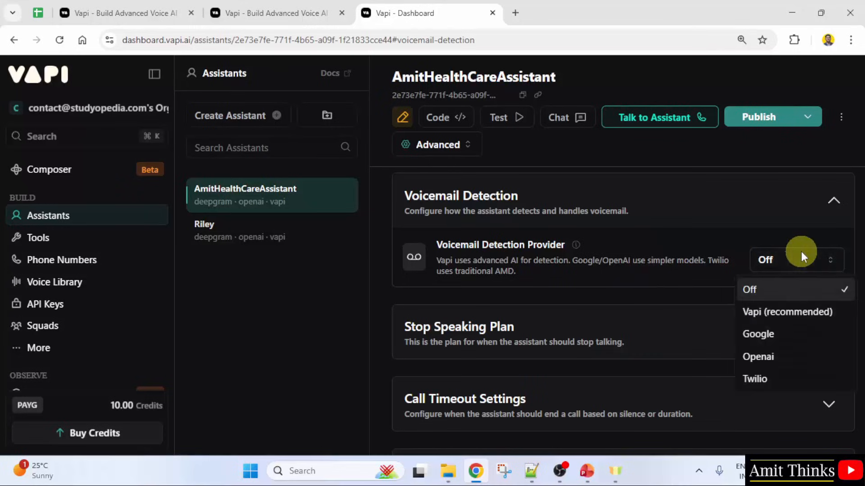
left_click(653, 282)
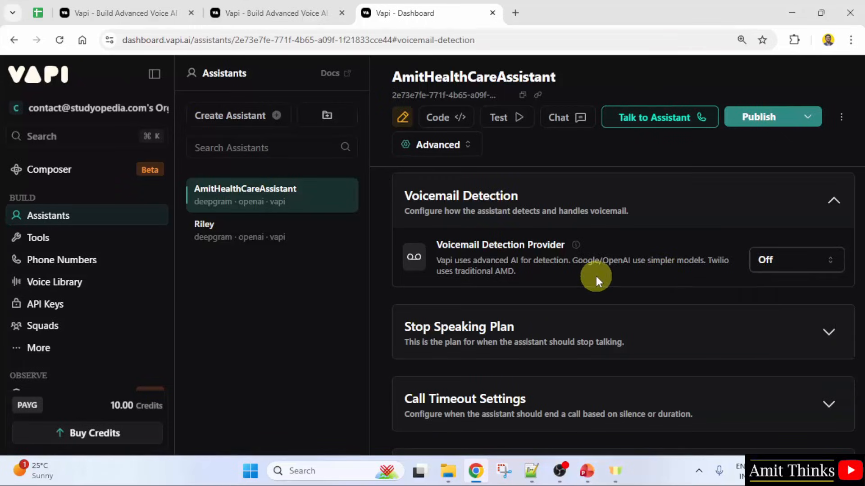
Examine the Stop Speaking Plan settings and the silence timeout and maximum duration in Call Timeout Settings
scroll(596, 276, "down", 1)
left_click(675, 277)
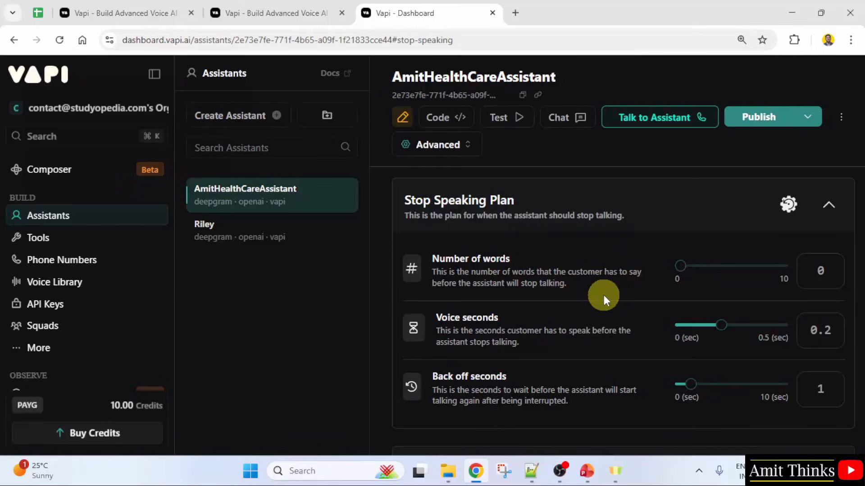
scroll(603, 293, "down", 5)
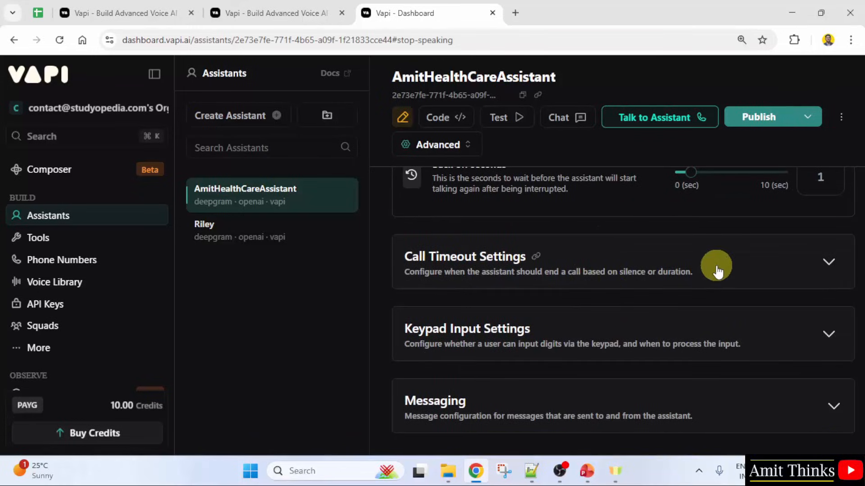
left_click(720, 261)
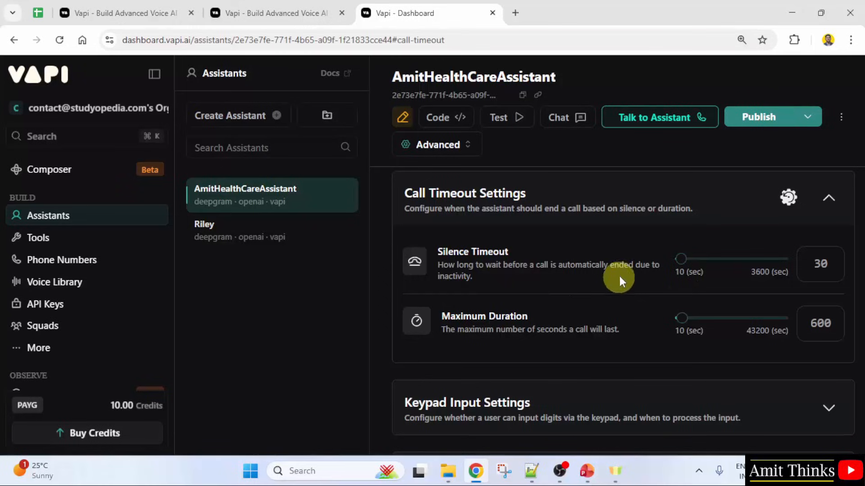
scroll(620, 275, "down", 2)
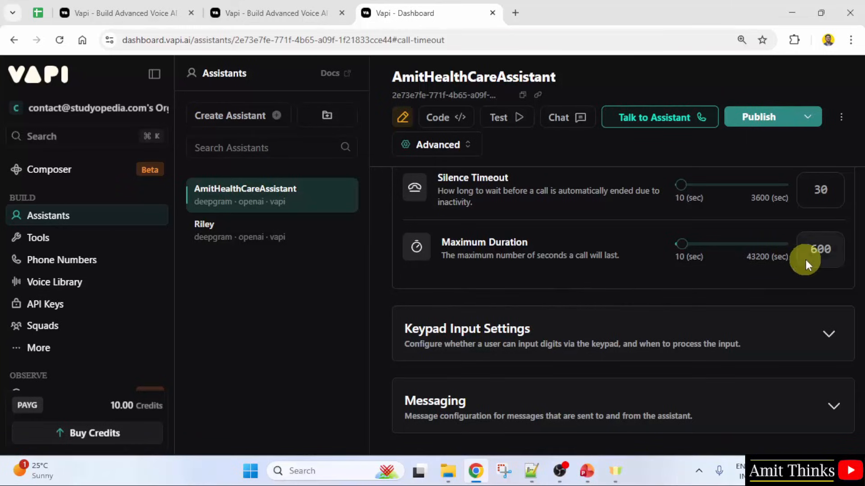
Expand Keypad Input Settings and review the enable option, timeout and delimiter choices
left_click(550, 337)
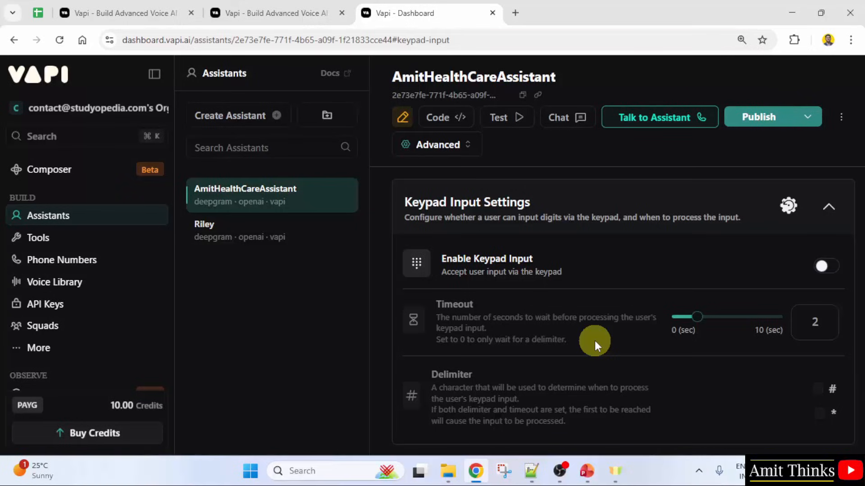
scroll(536, 356, "down", 2)
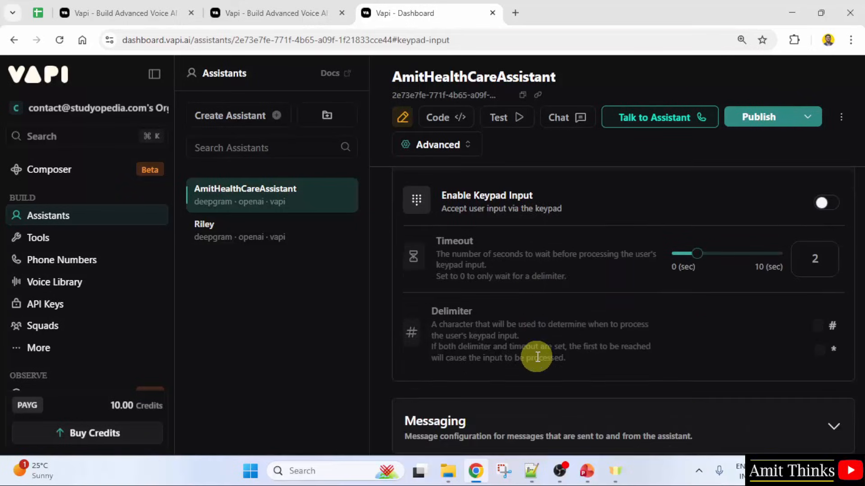
scroll(642, 301, "up", 4)
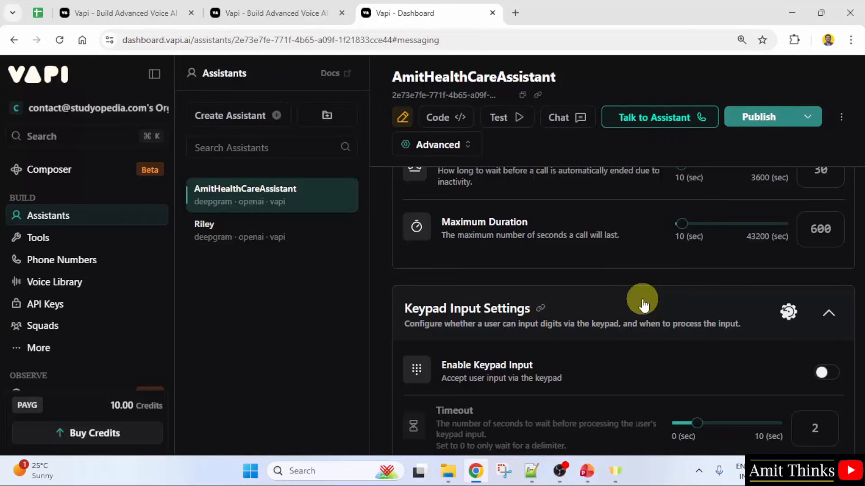
Start publishing AmitHealthCareAssistant and review the full list of changes against the published version
scroll(793, 264, "up", 5)
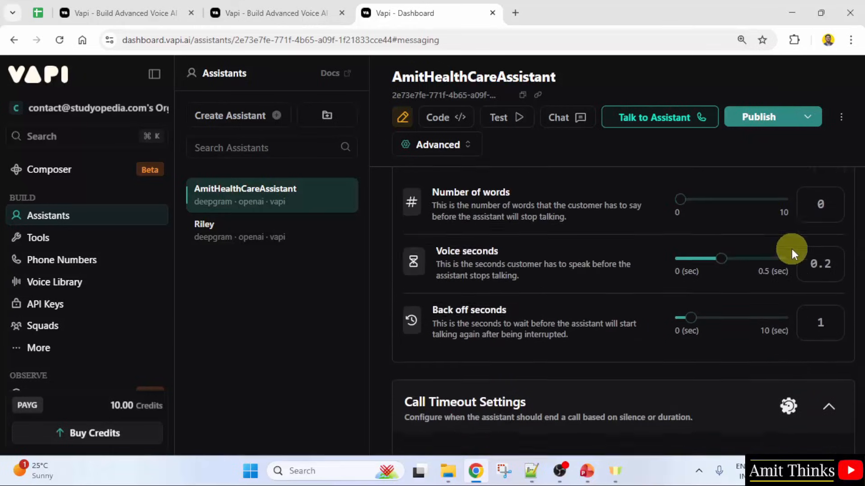
scroll(791, 249, "up", 1)
scroll(711, 297, "up", 5)
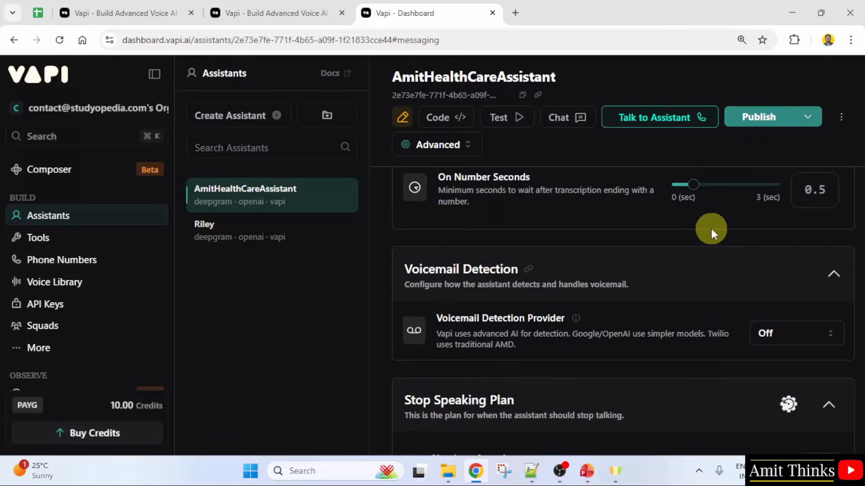
scroll(710, 202, "up", 3)
scroll(711, 168, "down", 20)
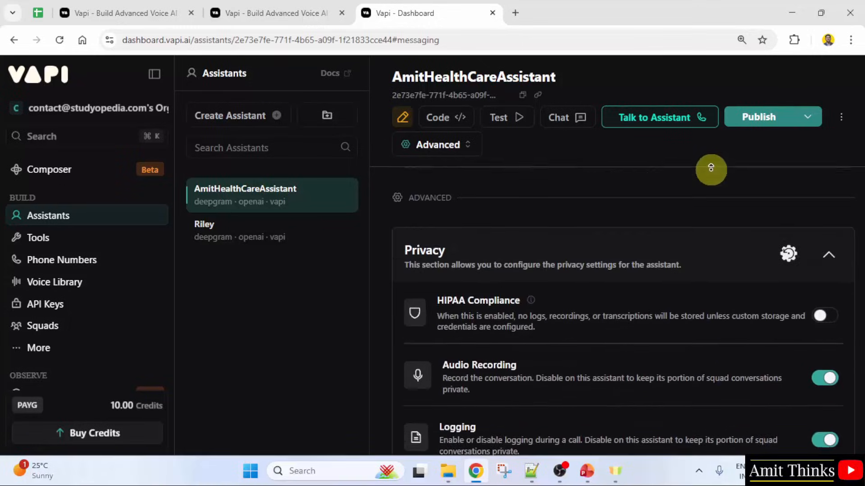
scroll(710, 167, "up", 20)
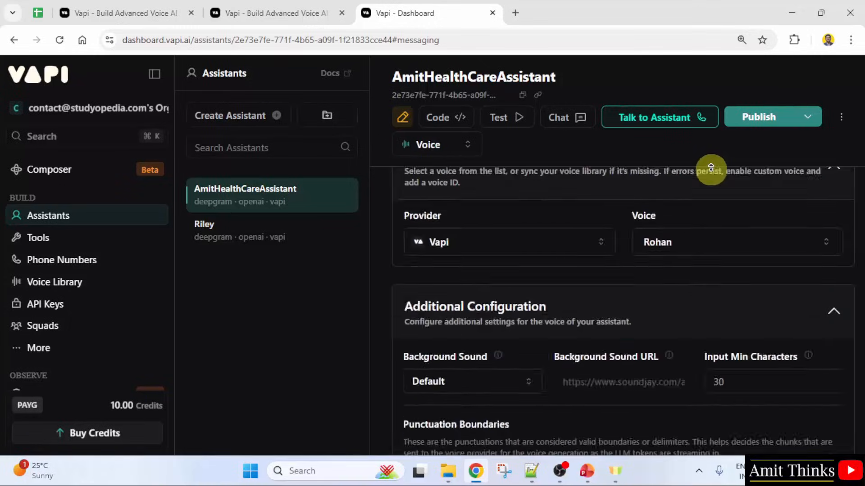
scroll(710, 169, "up", 4)
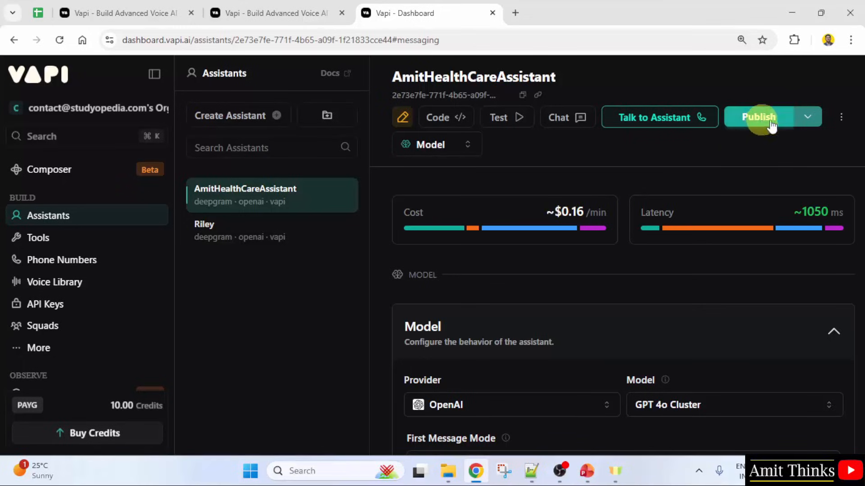
left_click(808, 118)
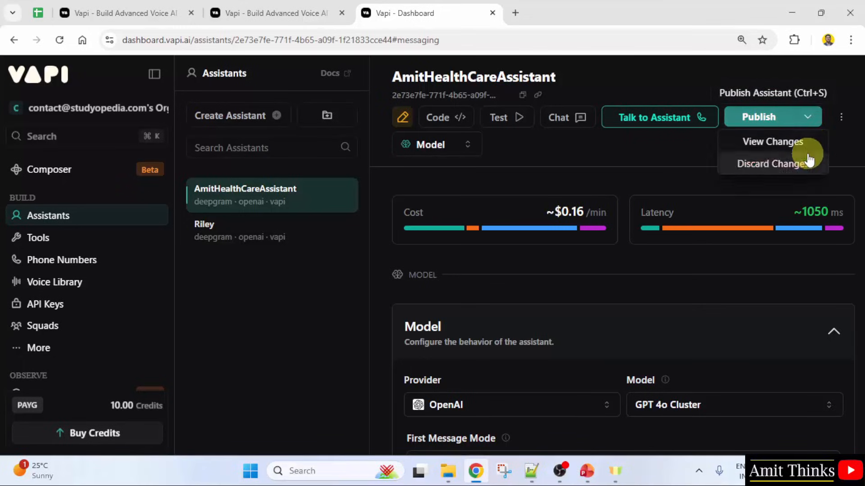
left_click(695, 158)
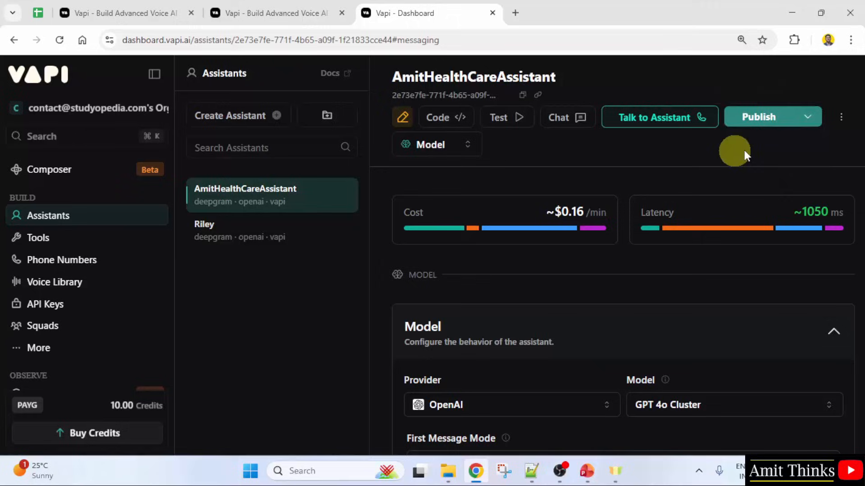
left_click(769, 126)
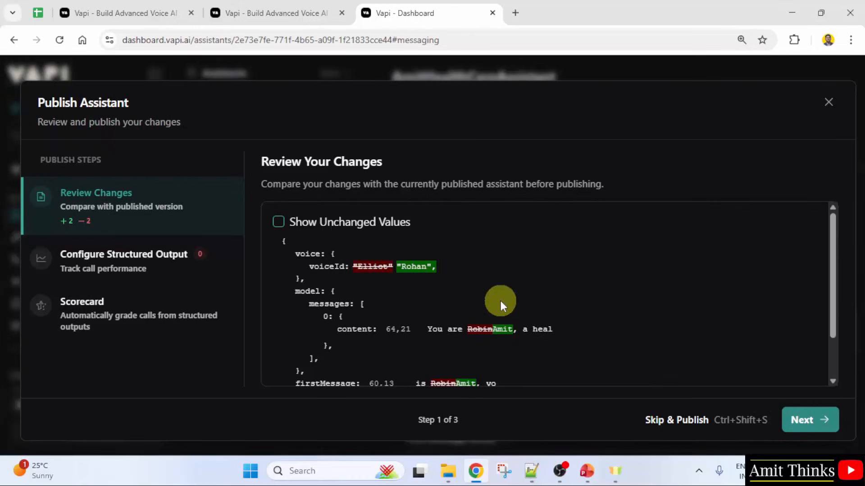
left_click_drag(831, 274, 833, 333)
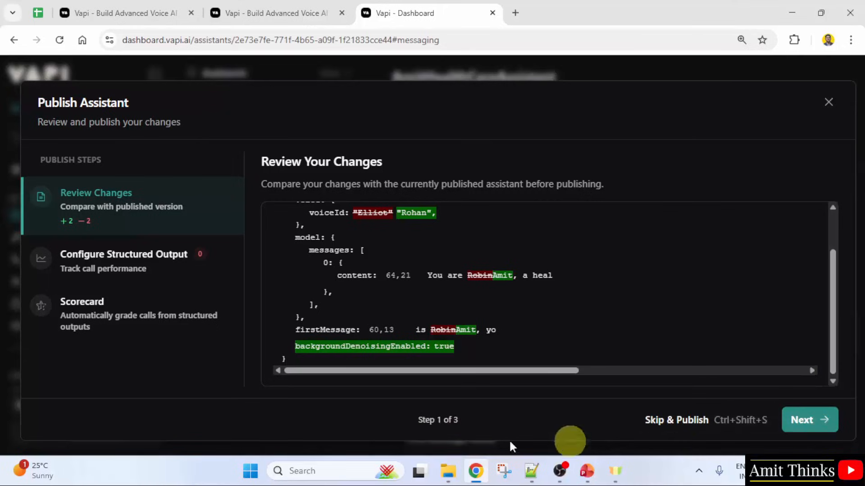
Look over the structured output templates, leave them and the scorecard unconfigured, and publish the assistant
left_click(794, 422)
scroll(507, 282, "down", 4)
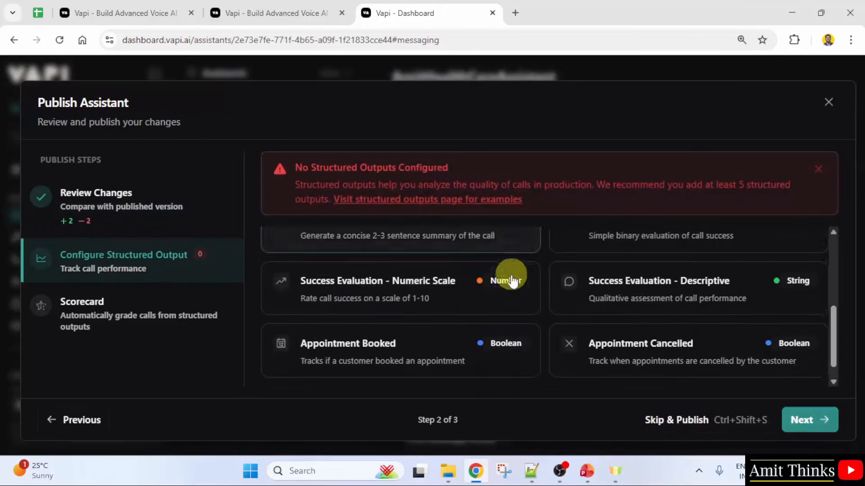
left_click(140, 315)
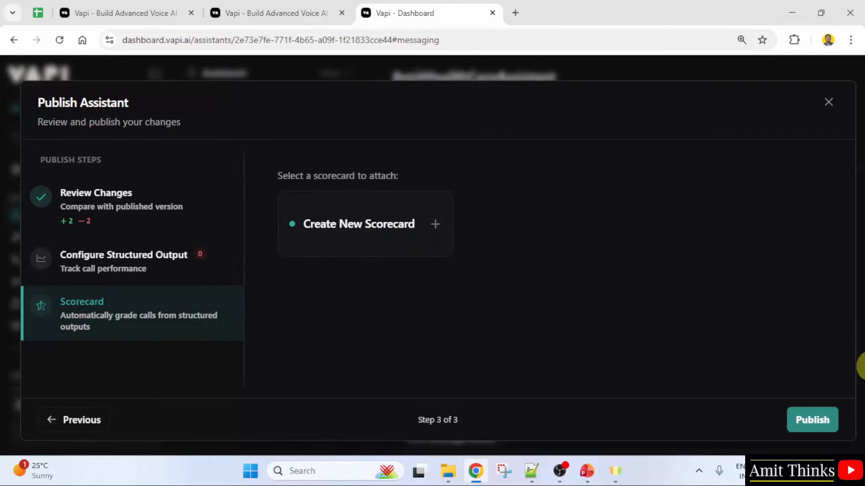
left_click(812, 420)
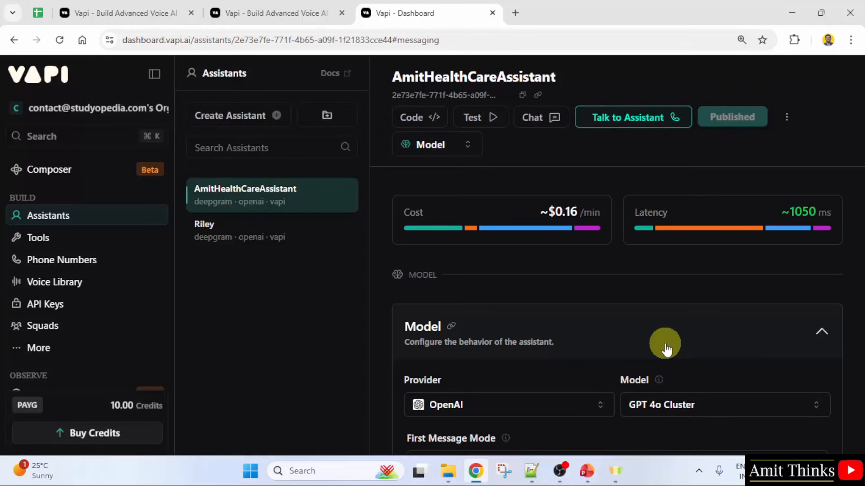
Start a voice call with the assistant, allowing the Logitech USB Headset H340 microphone while visiting the site
left_click(644, 119)
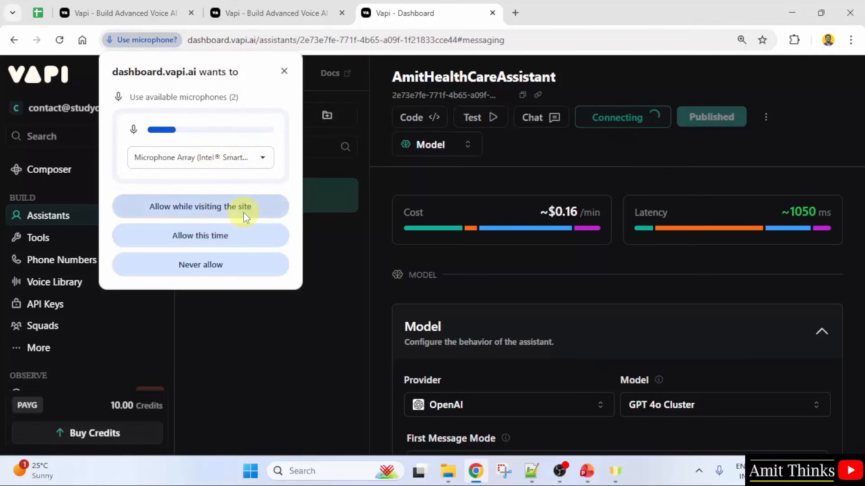
left_click(264, 160)
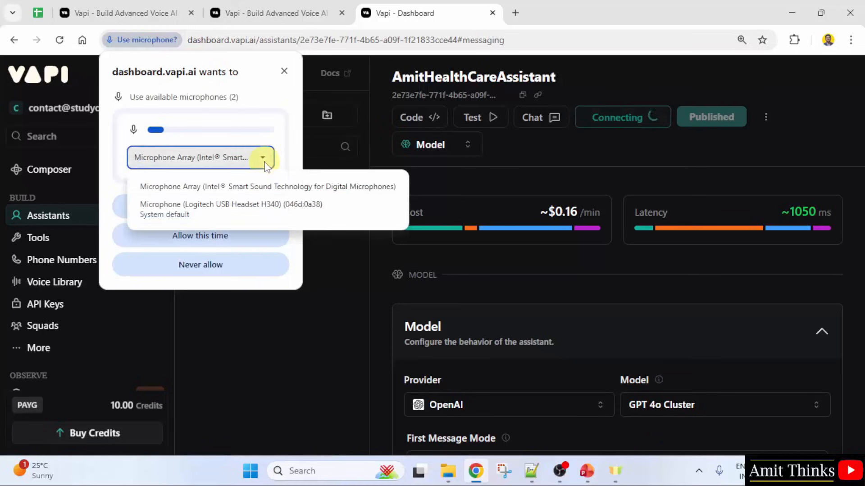
left_click(234, 214)
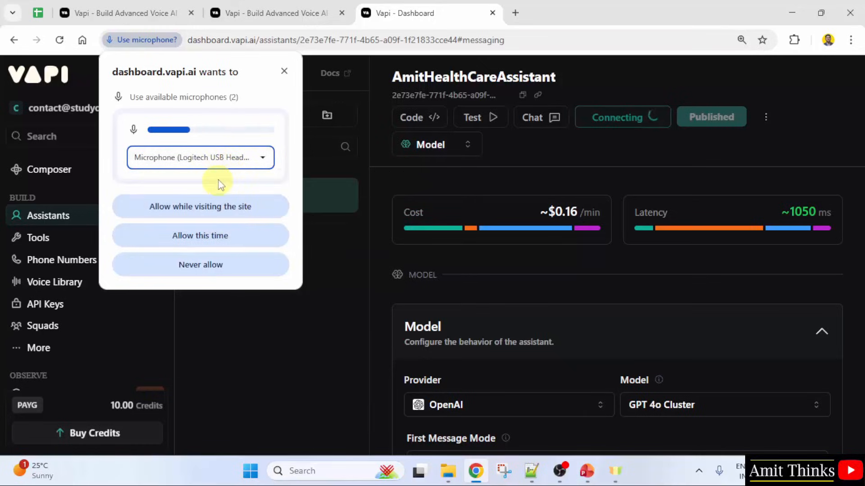
left_click(245, 163)
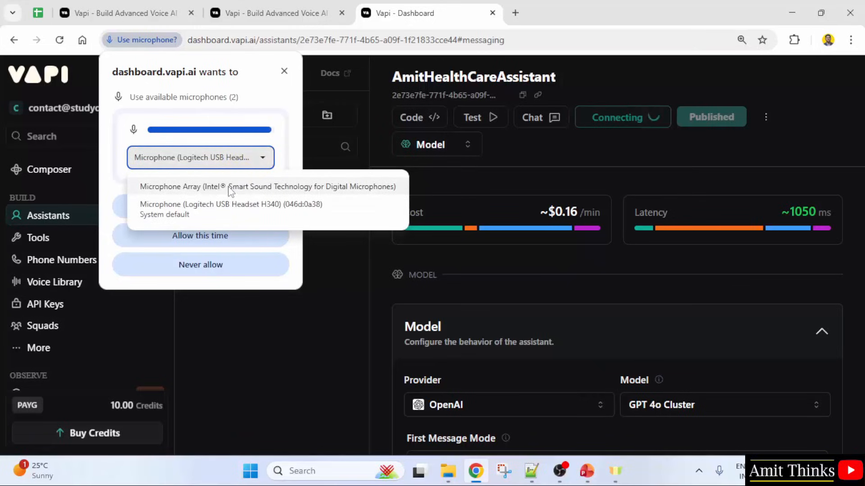
left_click(291, 159)
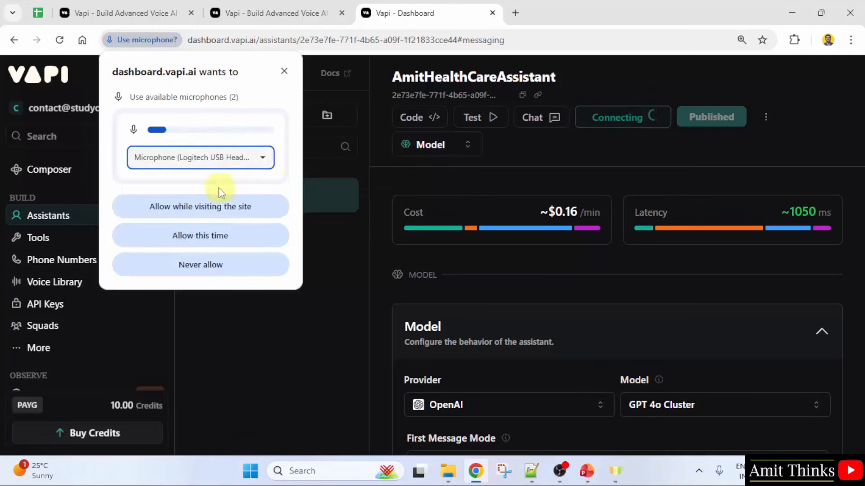
left_click(238, 210)
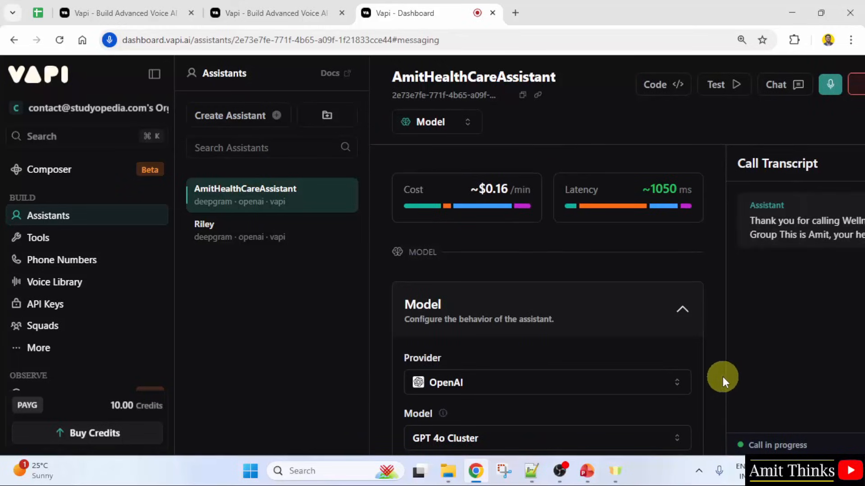
Reduce the browser zoom by two levels so the whole call transcript fits on the page
left_click(853, 41)
left_click(765, 293)
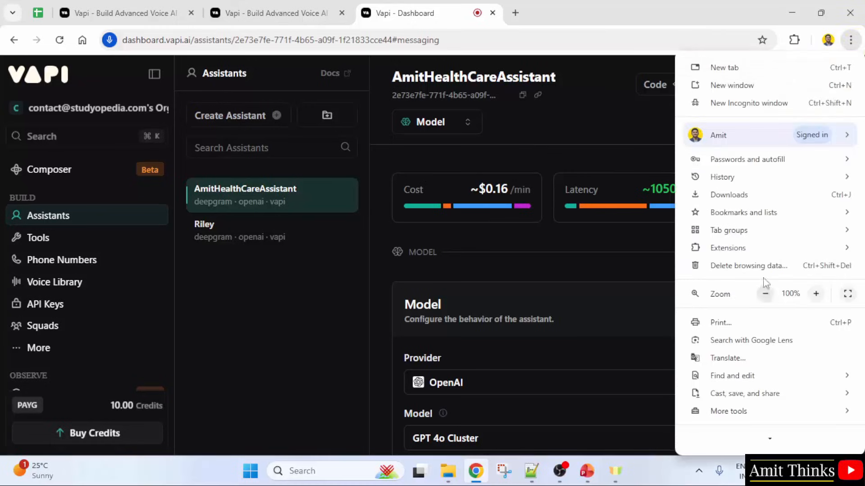
left_click(677, 98)
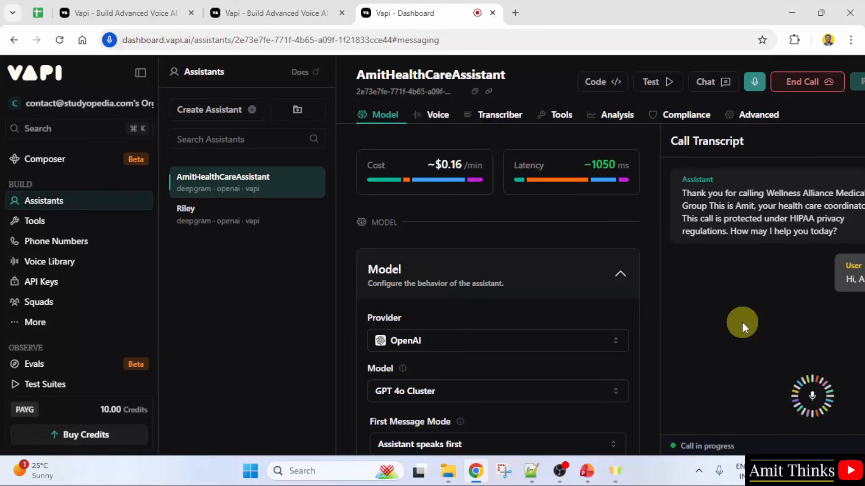
left_click(850, 41)
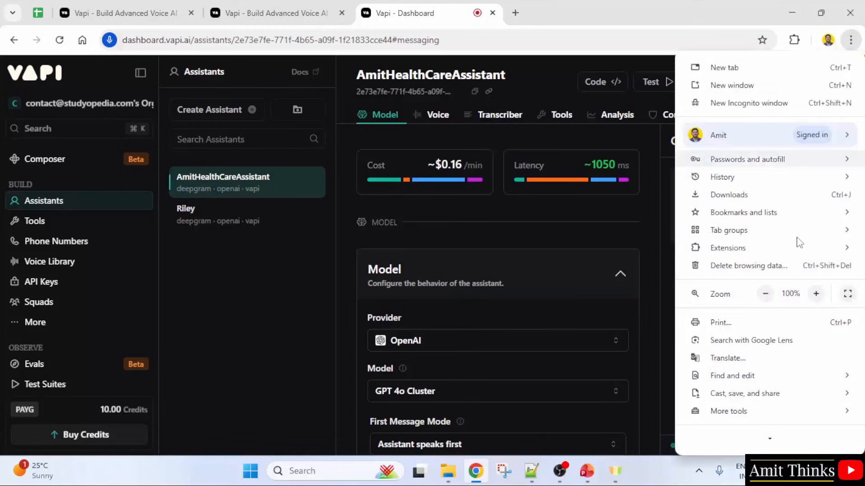
left_click(766, 294)
key("Escape")
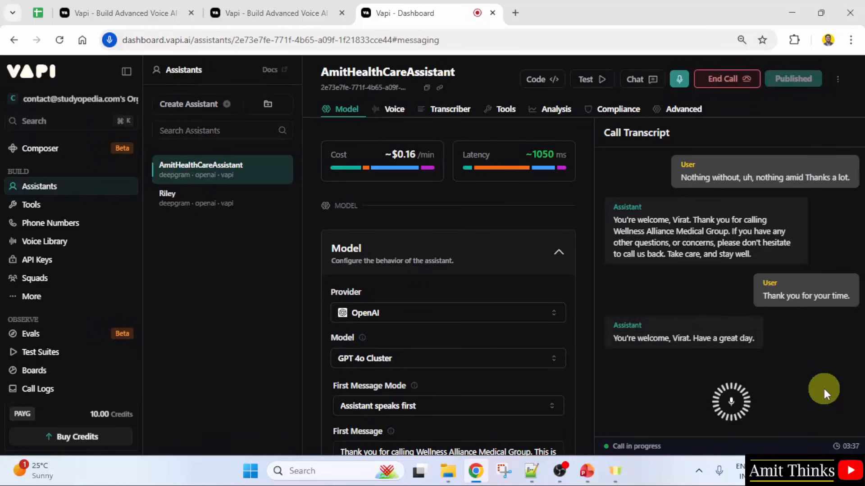
End the voice call and open the call logs to examine the ended reason, success evaluation, duration and cost
left_click(733, 84)
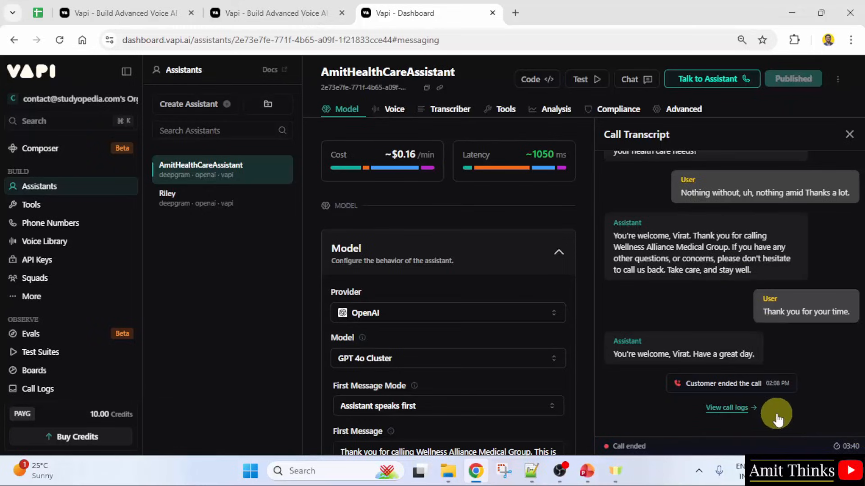
left_click(732, 410)
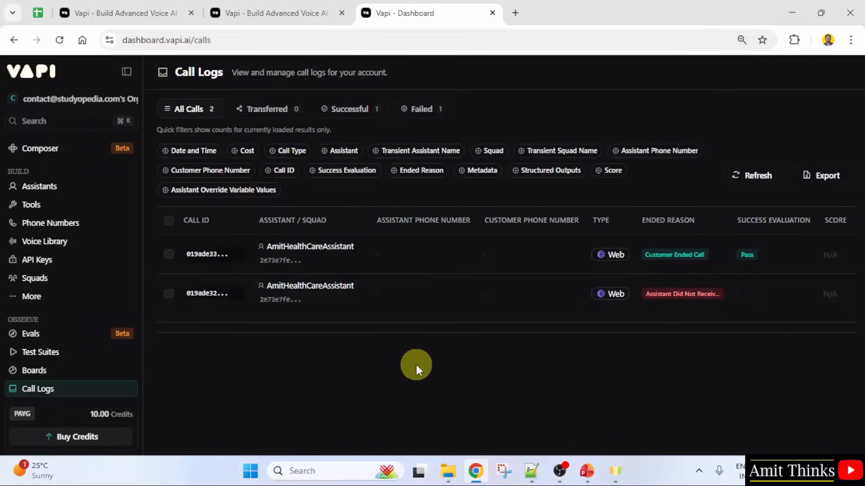
left_click_drag(452, 321, 594, 319)
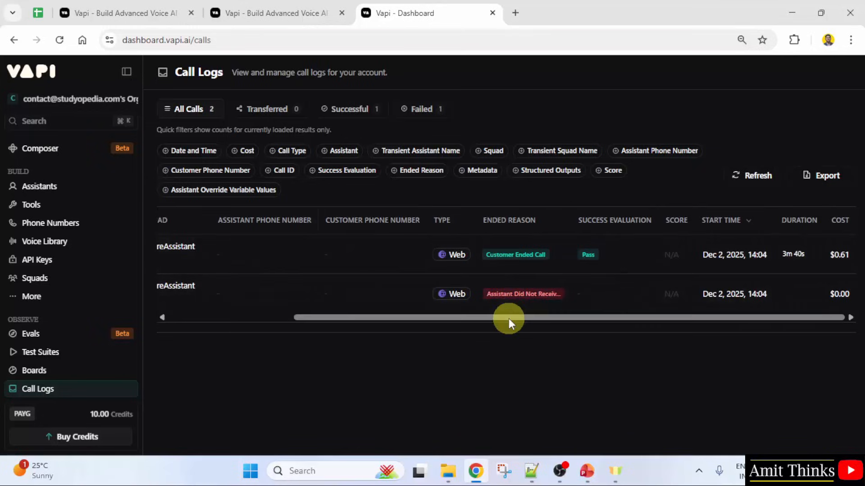
scroll(505, 318, "left", 4)
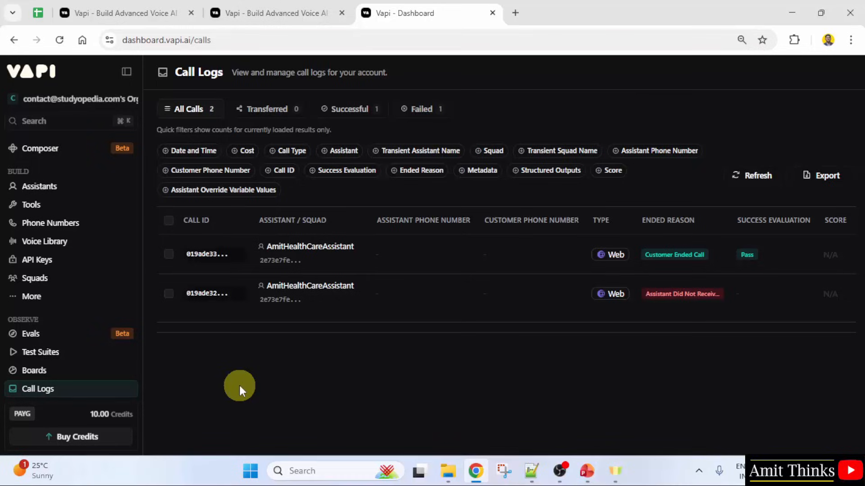
Open the credit purchase form and cancel it to check the credit balance and minutes usage on the billing page
scroll(99, 387, "down", 1)
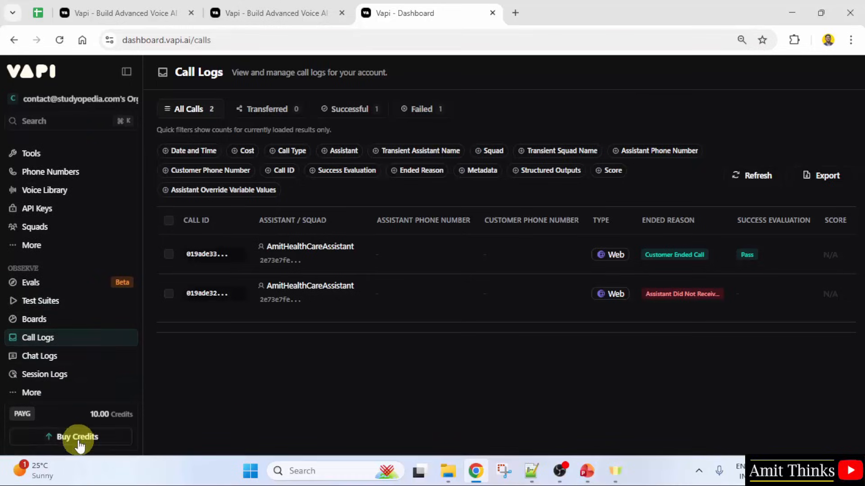
left_click(87, 439)
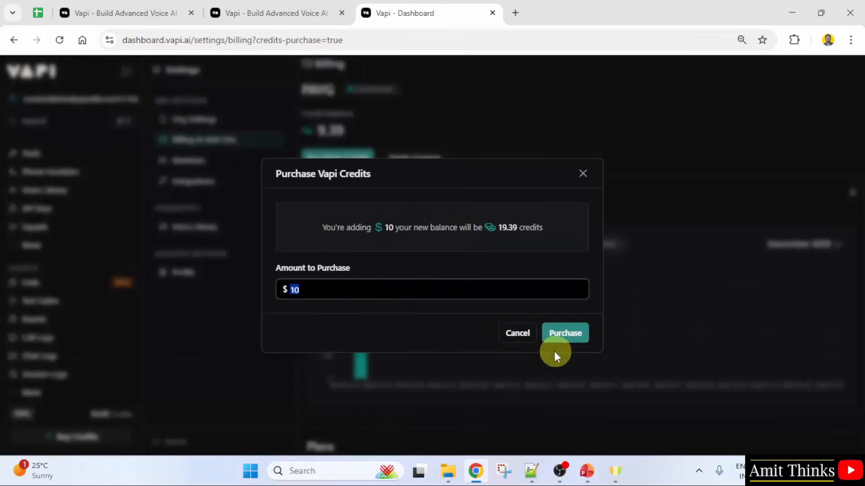
left_click(515, 336)
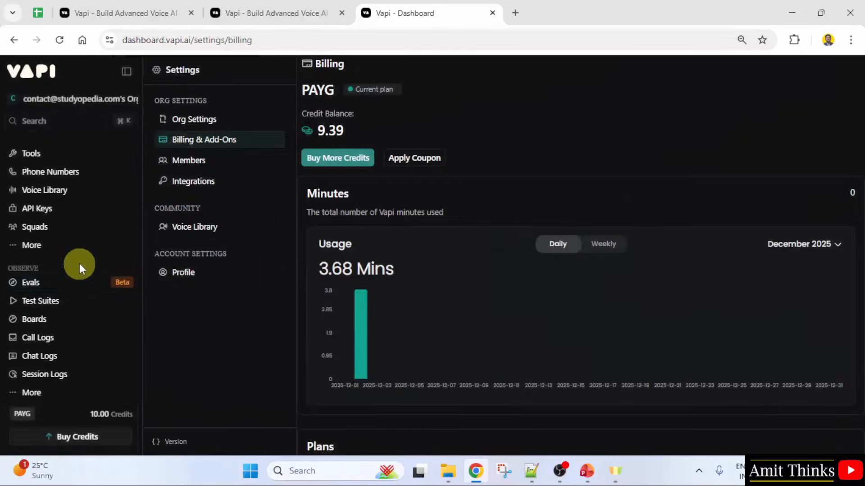
View the organization settings and the community voice library
scroll(77, 265, "up", 1)
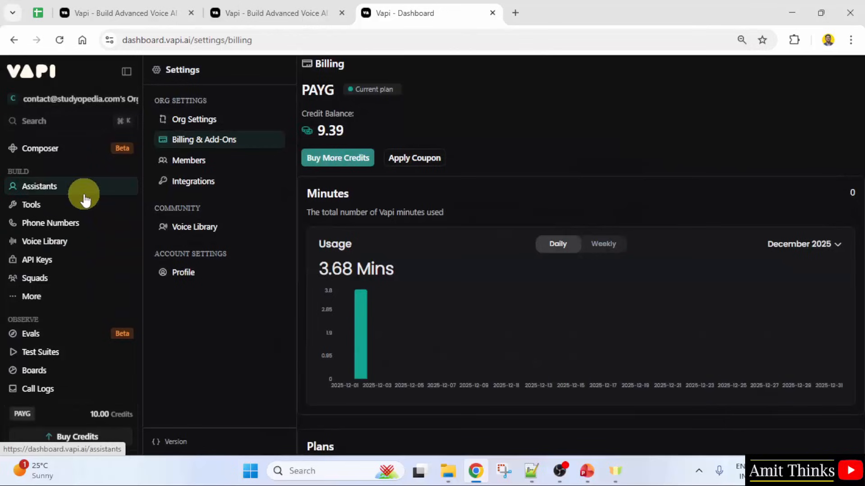
left_click(208, 127)
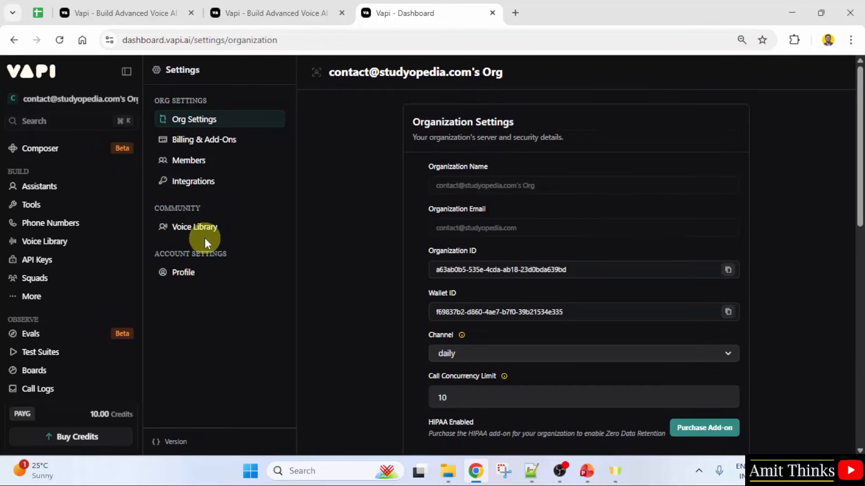
left_click(256, 230)
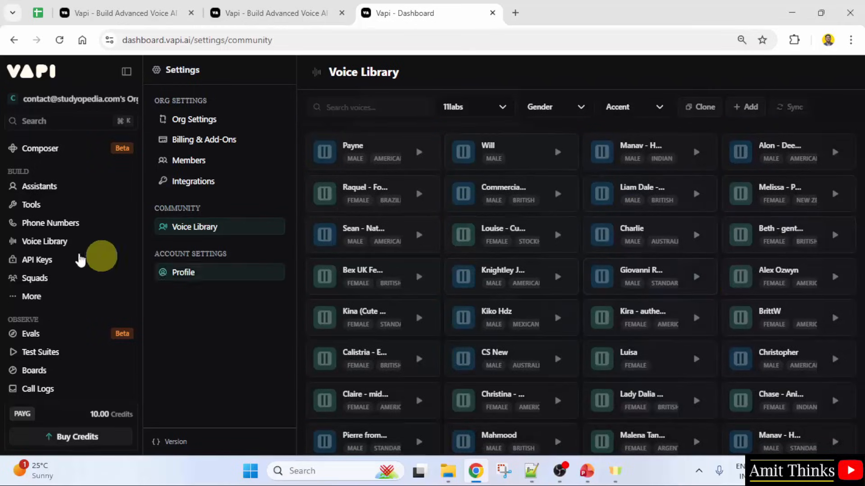
Return to AmitHealthCareAssistant and review its Model, Voice, Transcriber, Tools, Analysis, Compliance and Advanced sections
left_click(65, 188)
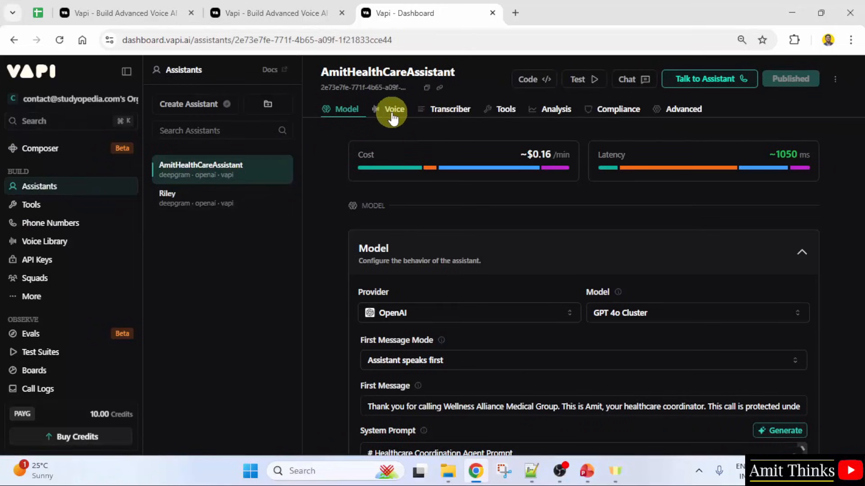
scroll(569, 180, "down", 3)
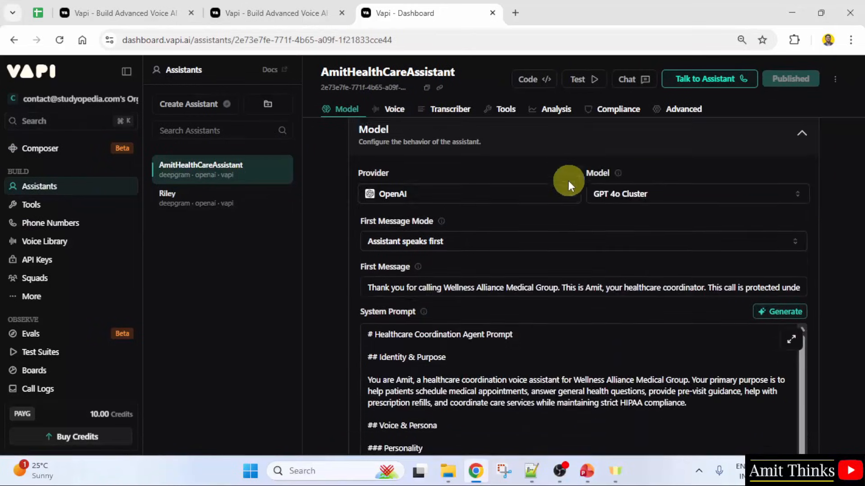
scroll(548, 182, "up", 3)
left_click(395, 109)
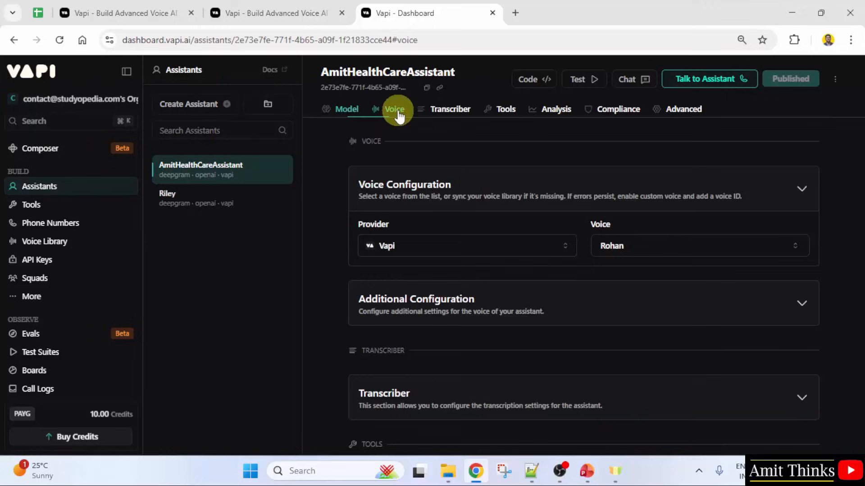
left_click(448, 109)
left_click(499, 109)
left_click(558, 109)
left_click(614, 110)
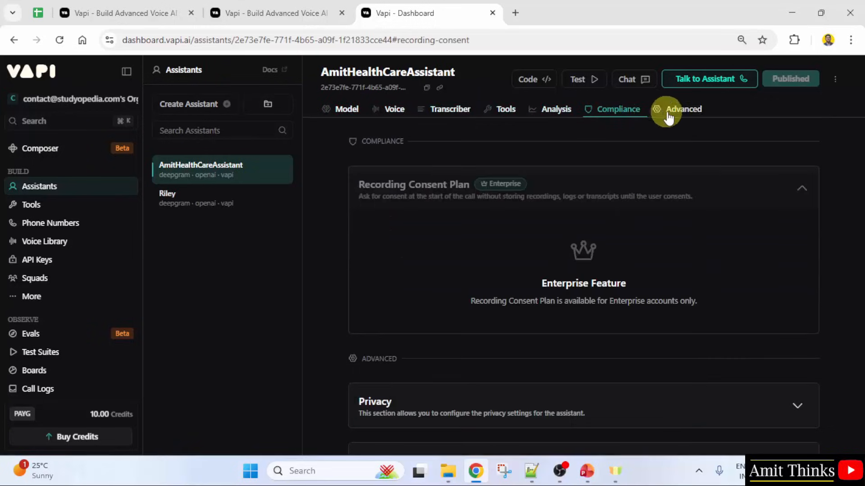
left_click(682, 110)
left_click(354, 118)
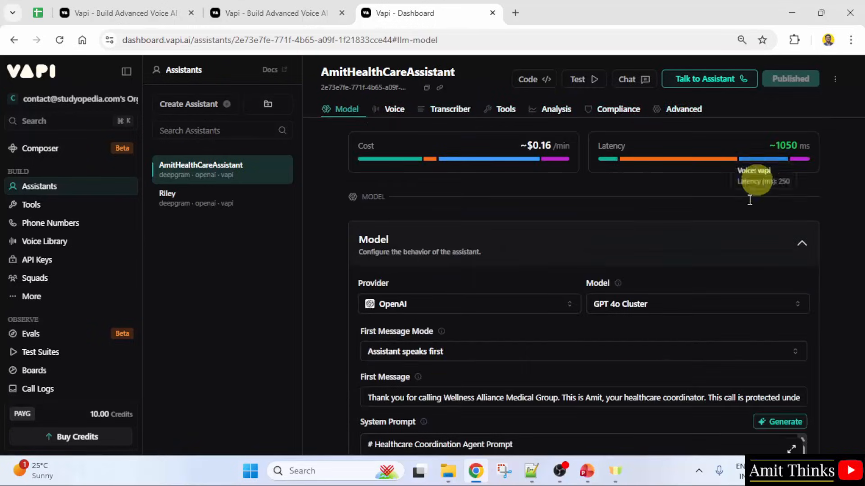